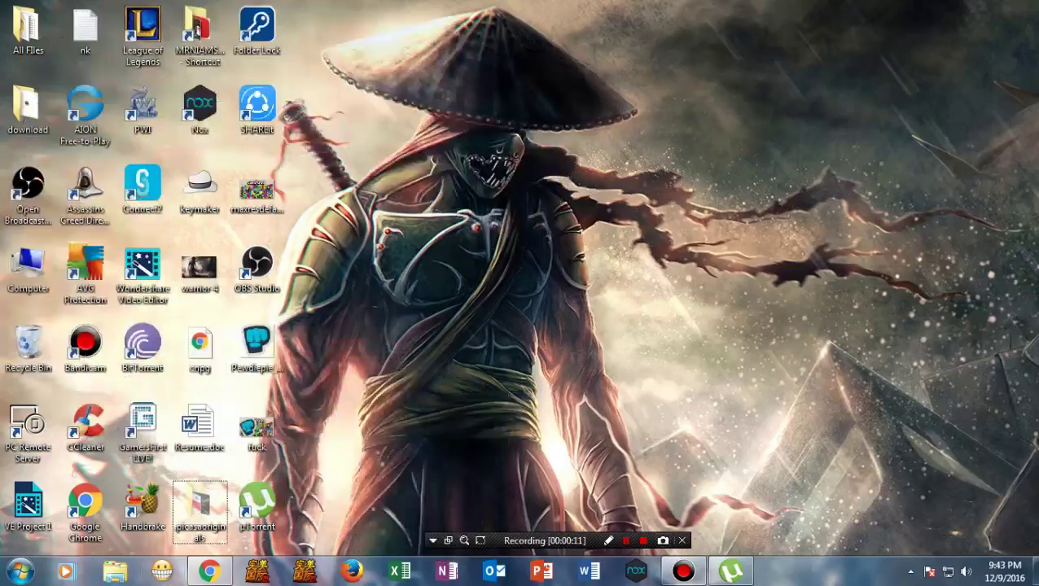
- Switch to Chrome, test the magnet link of the open torrent page, and close the µTorrent window that it launches
click(209, 572)
scroll(342, 244, up, 2)
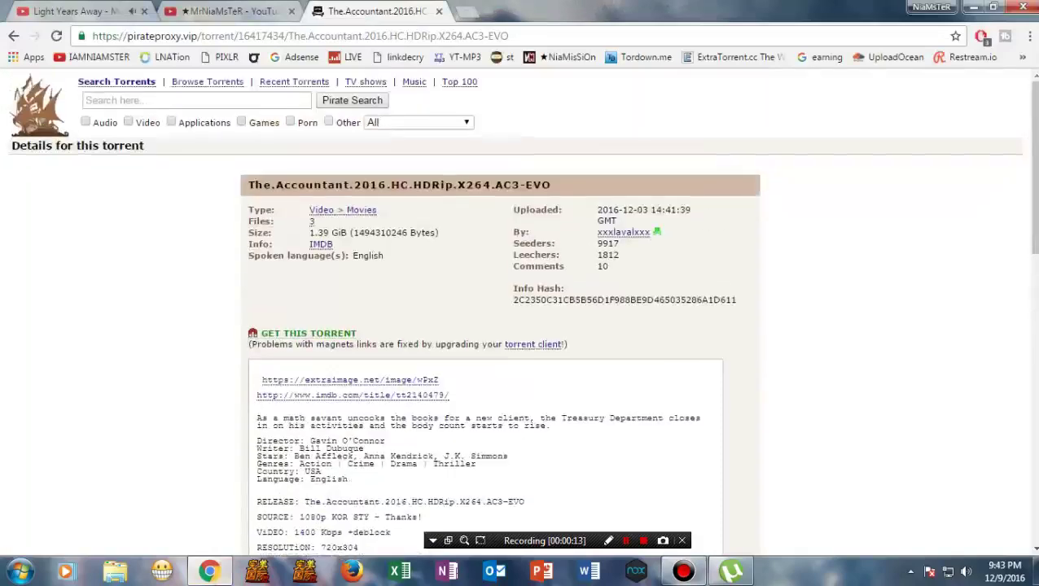
click(299, 334)
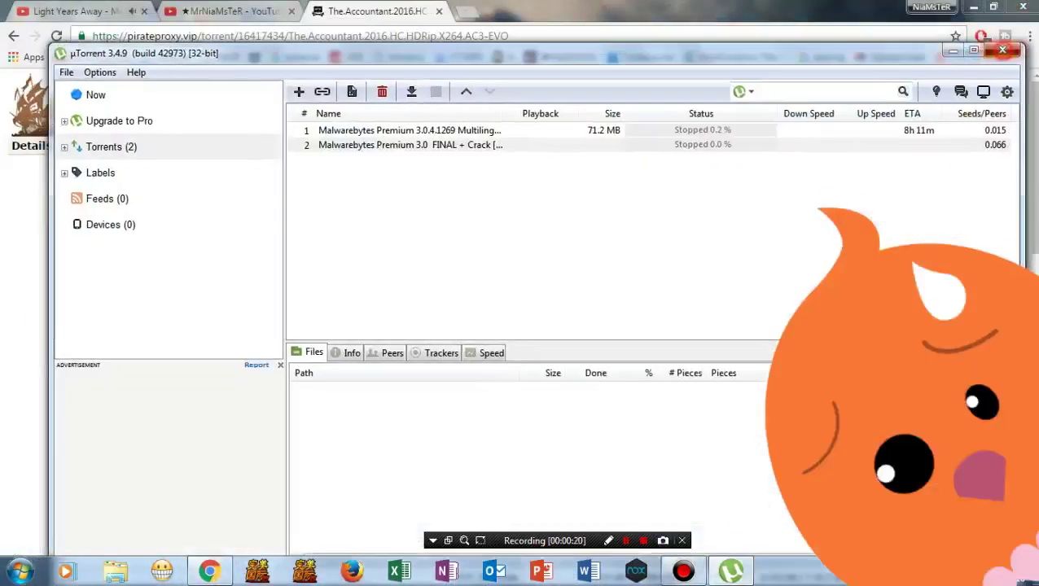
click(1003, 50)
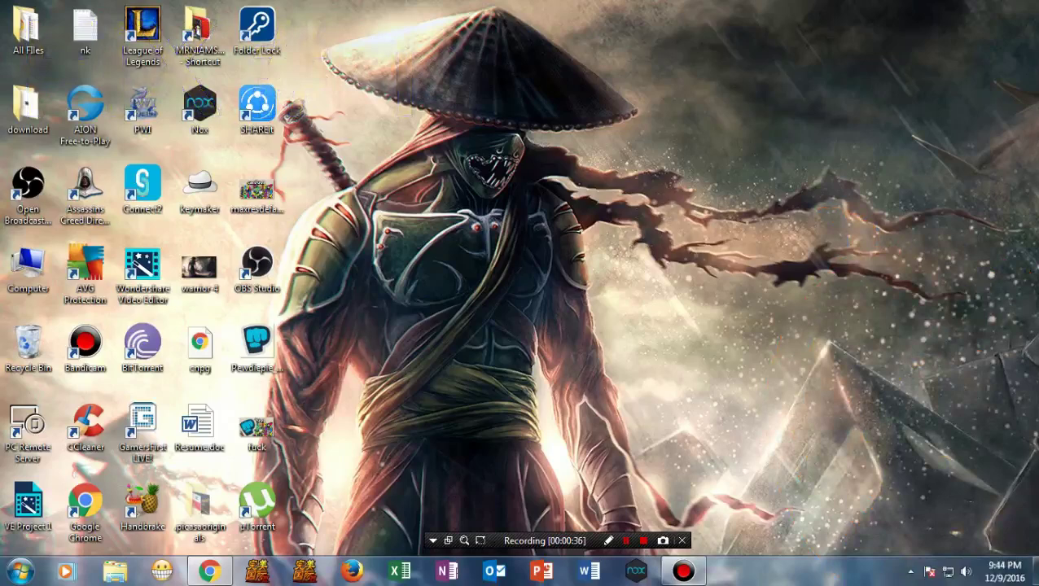
- Launch µTorrent and associate it with torrent files in its General preferences
click(257, 505)
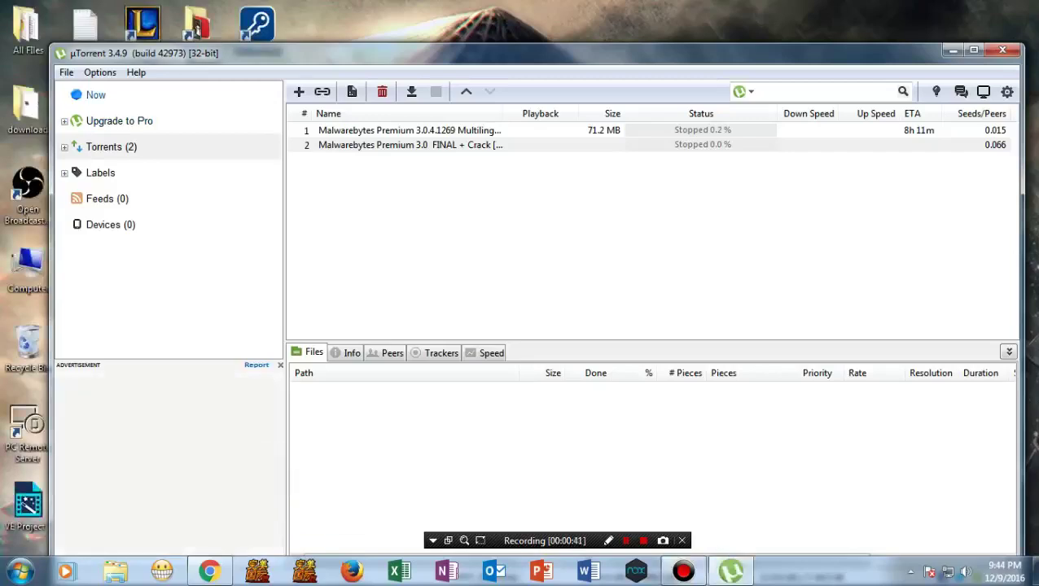
click(99, 73)
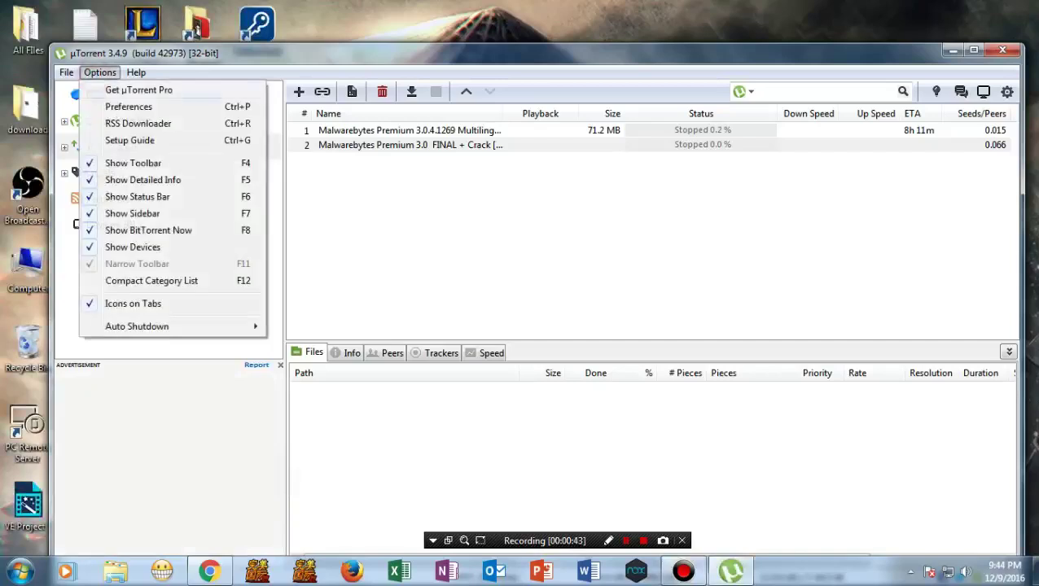
click(129, 106)
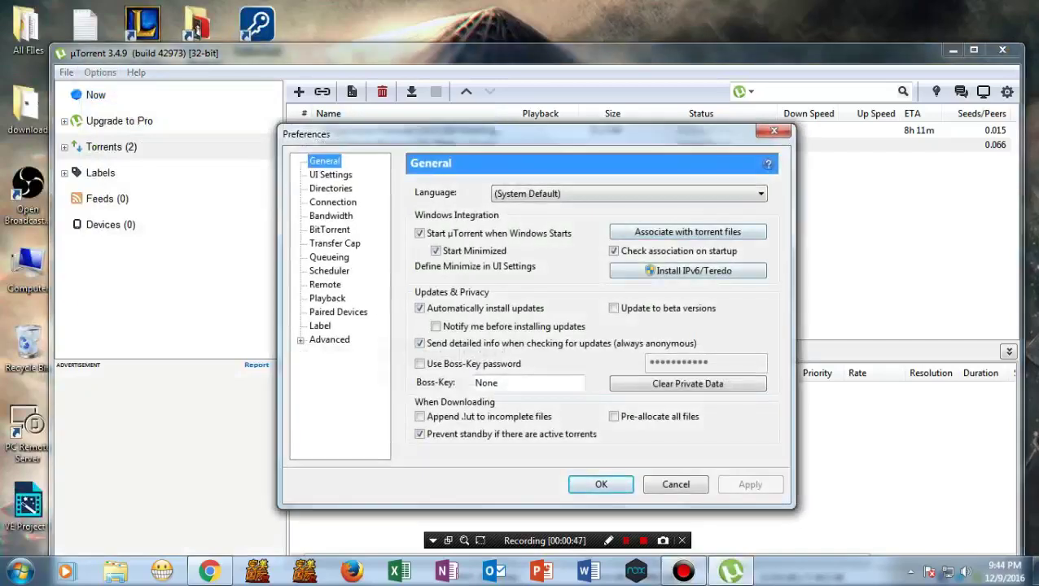
click(649, 232)
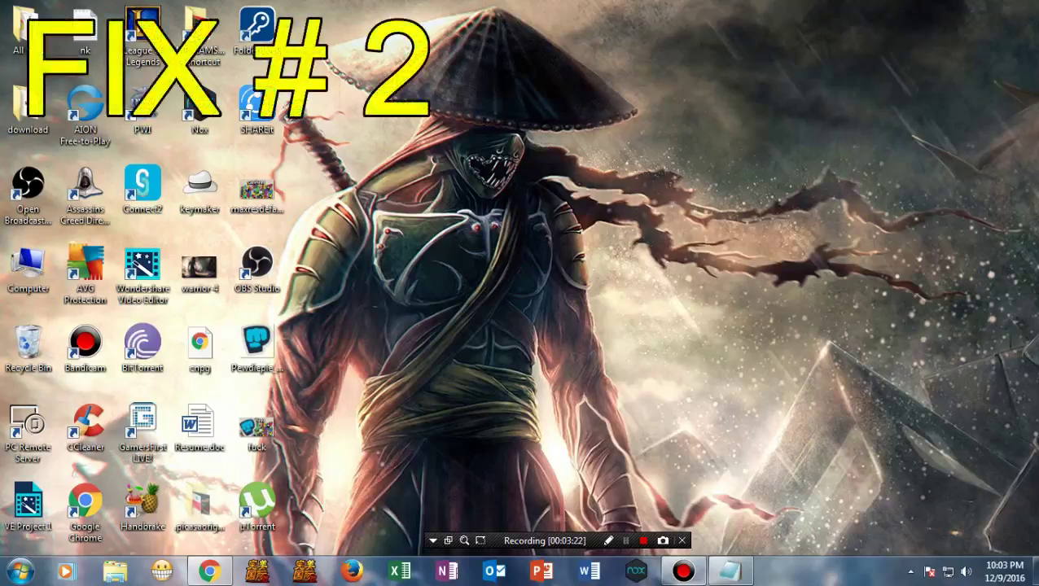
- Open the Windows Run dialog and launch the Registry Editor with the regedit command
key(super)
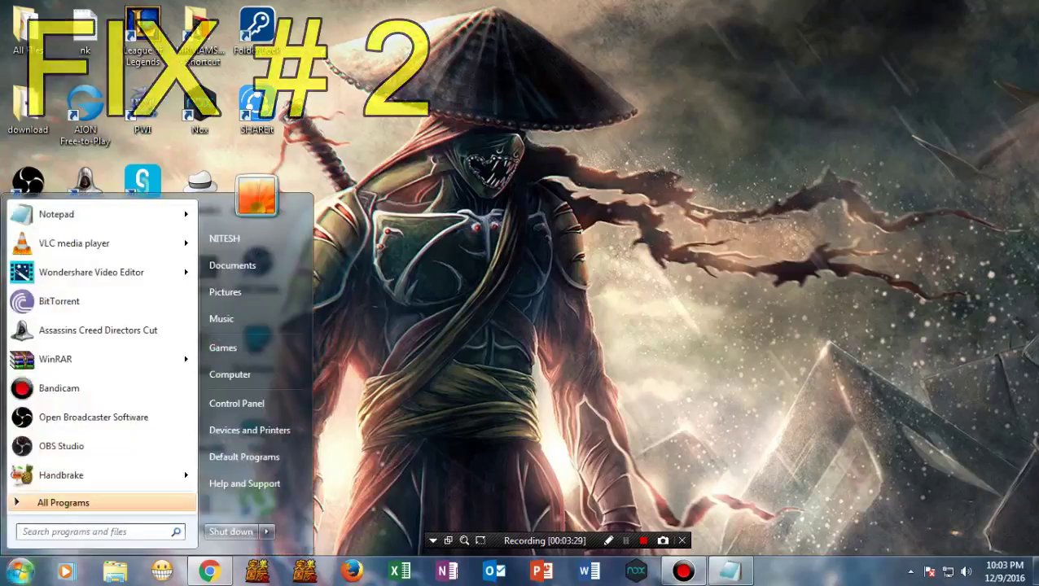
text(run)
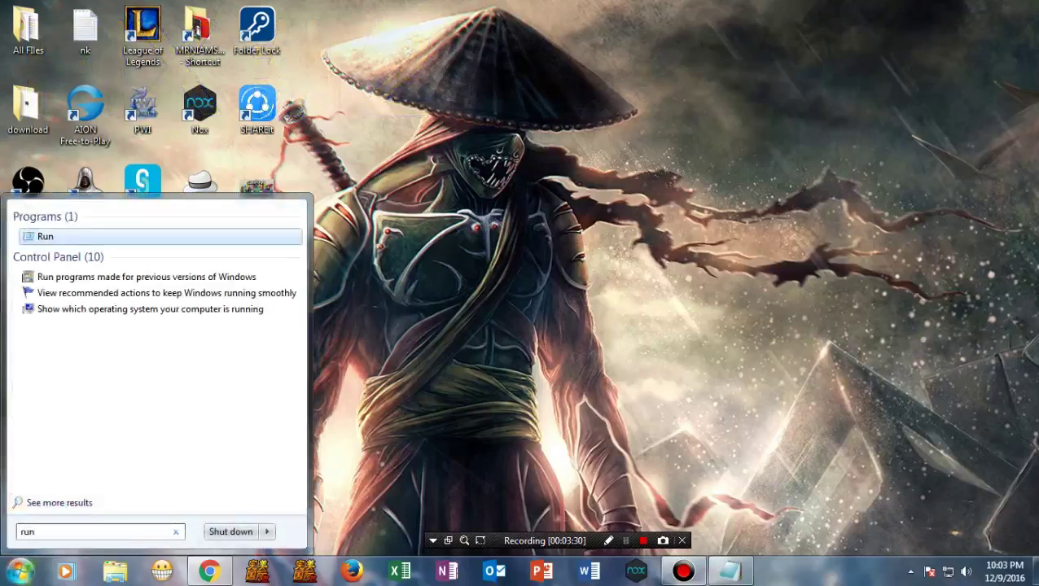
key(Return)
key(BackSpace)
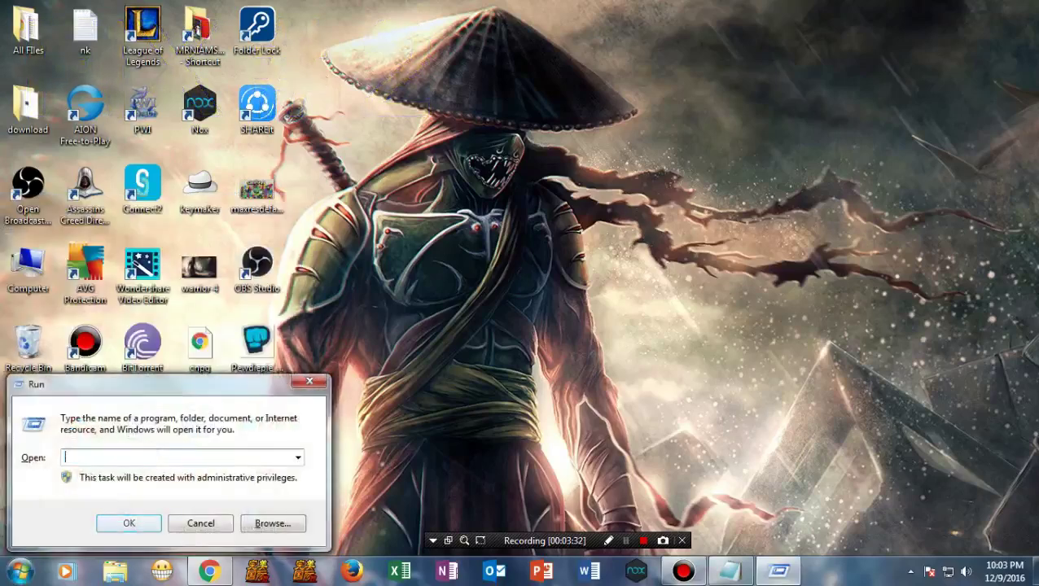
text(regedit)
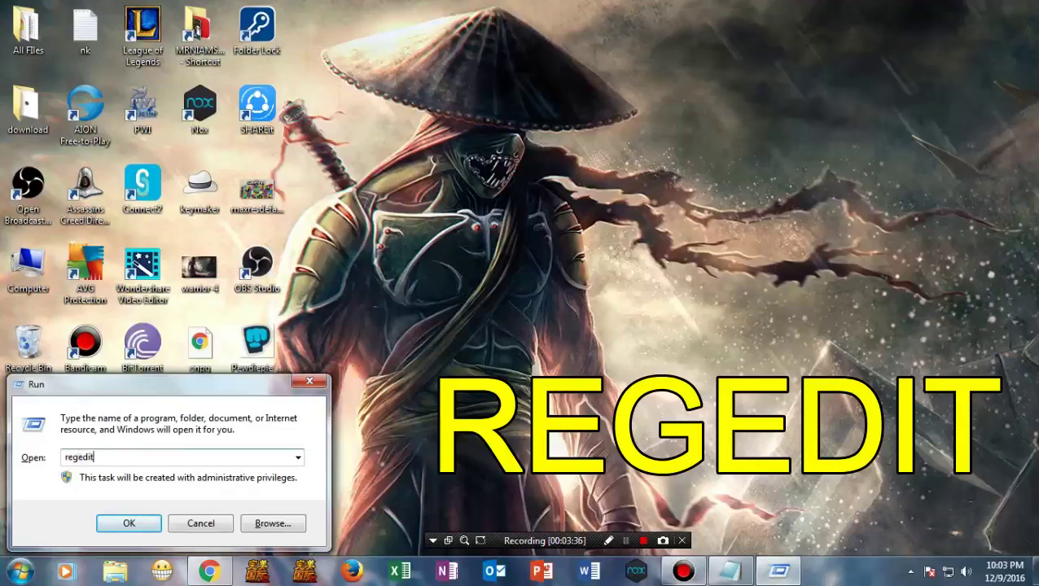
key(Return)
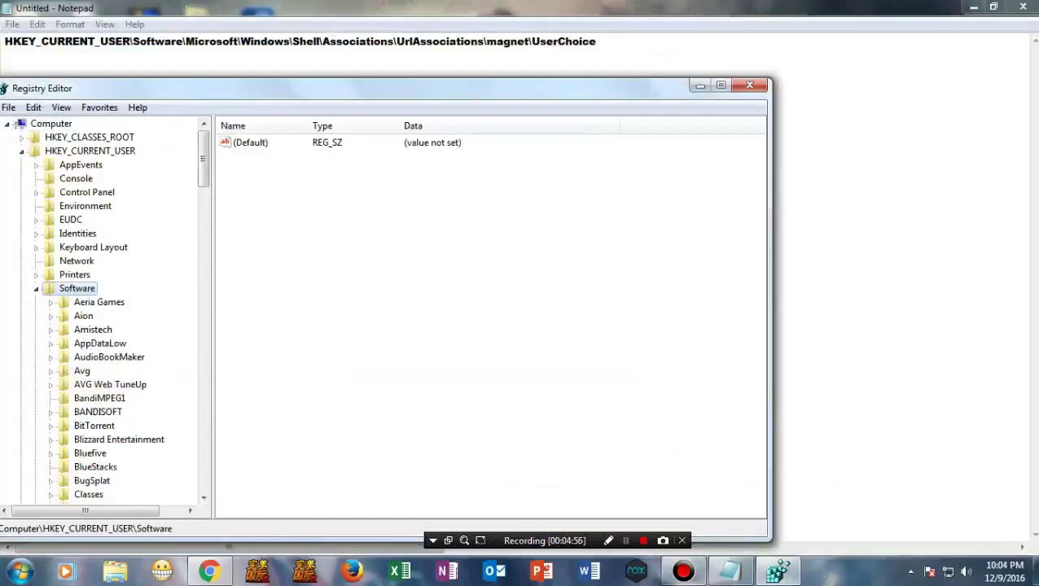
- Collapse the Software key under HKEY_CURRENT_USER and expand it again
click(34, 289)
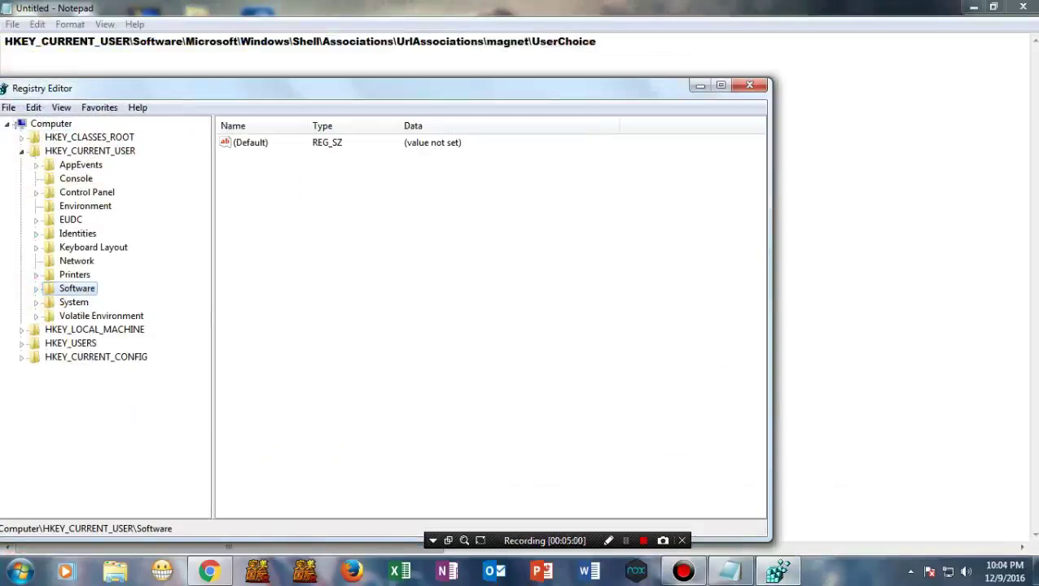
click(33, 150)
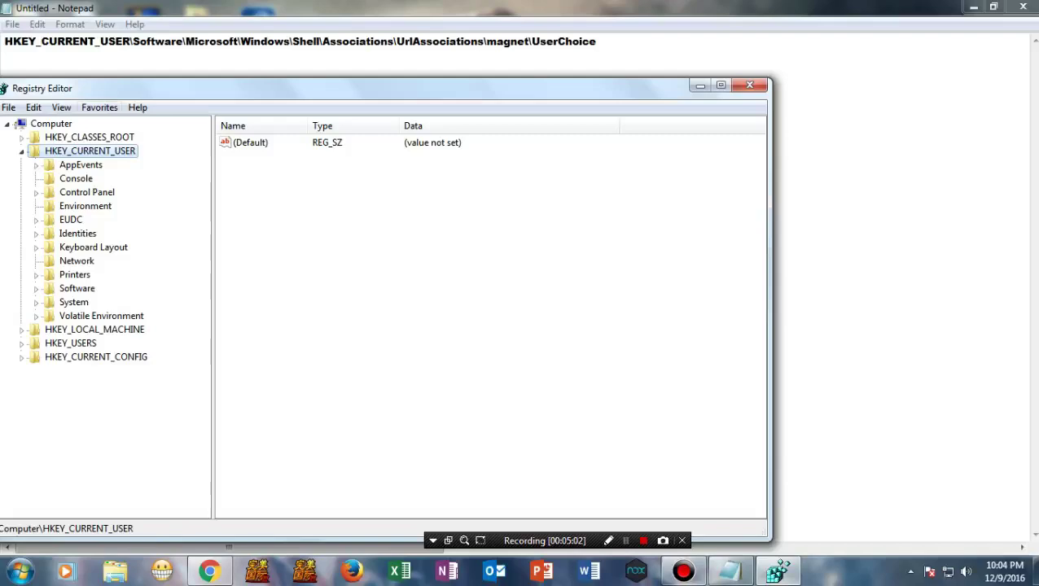
click(29, 151)
click(78, 288)
click(36, 289)
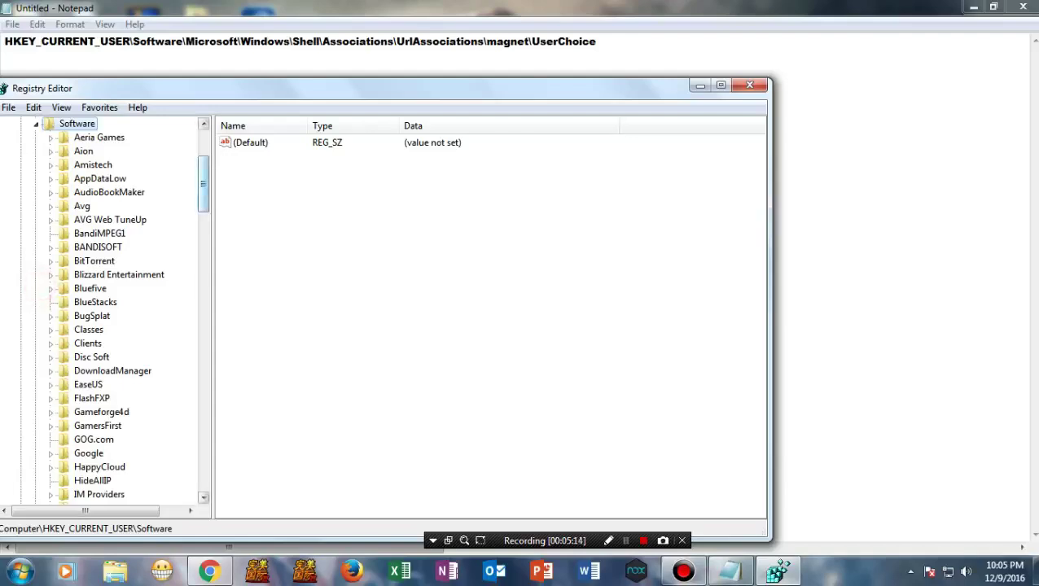
- Find and select the Microsoft key inside HKEY_CURRENT_USER\Software
click(204, 497)
drag(204, 498, 204, 498)
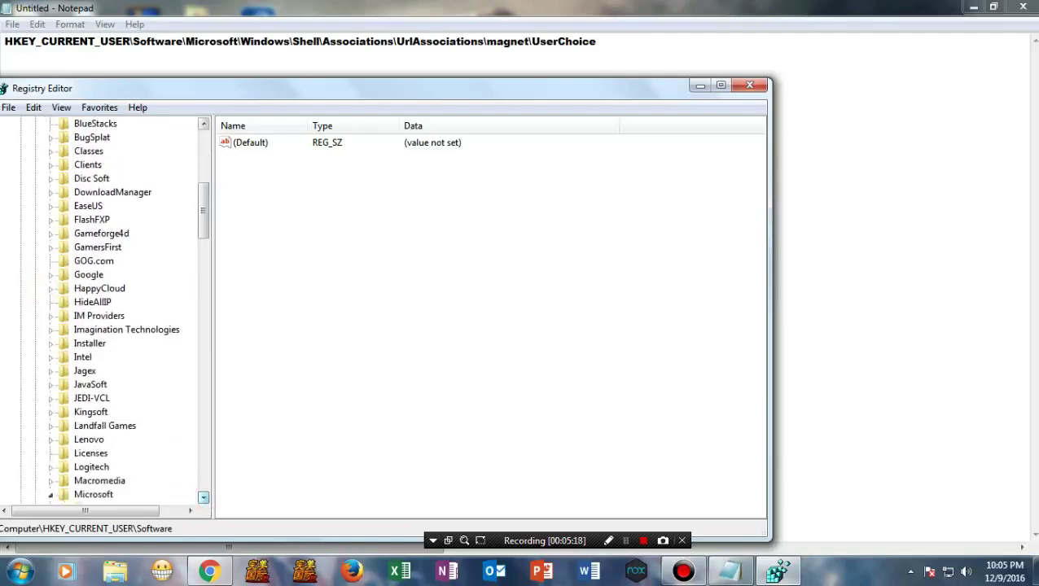
click(204, 498)
click(204, 497)
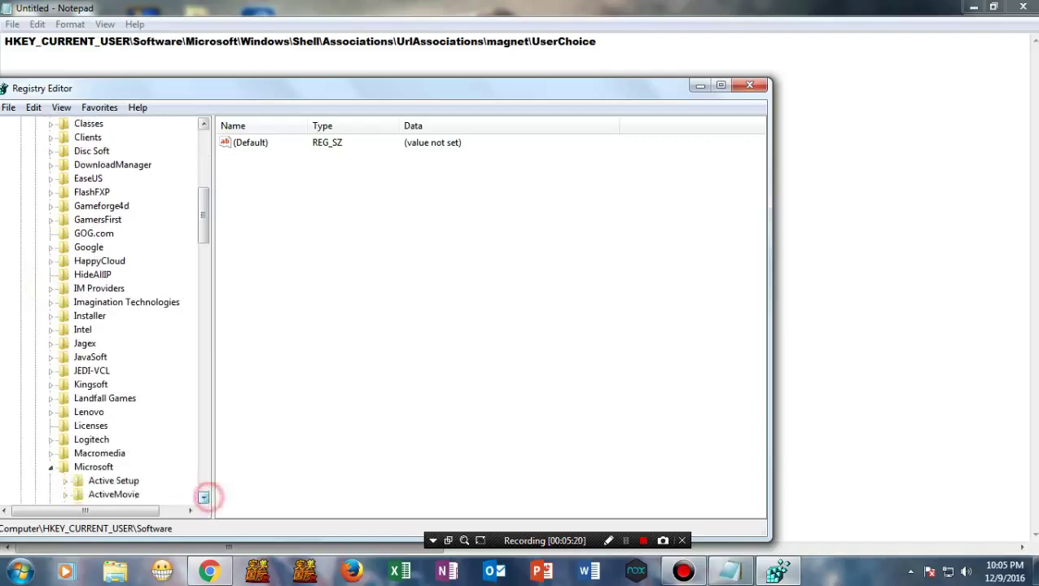
click(205, 498)
click(204, 498)
click(205, 498)
click(204, 497)
click(69, 411)
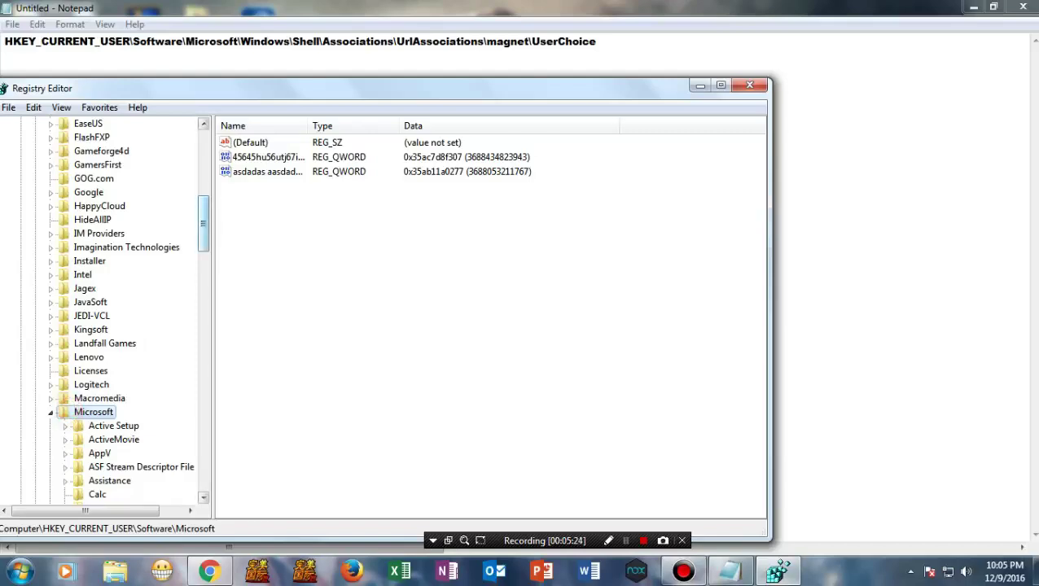
- Find the Windows key inside HKEY_CURRENT_USER\Software\Microsoft and expand it
click(202, 496)
click(202, 496)
click(202, 496)
click(202, 496)
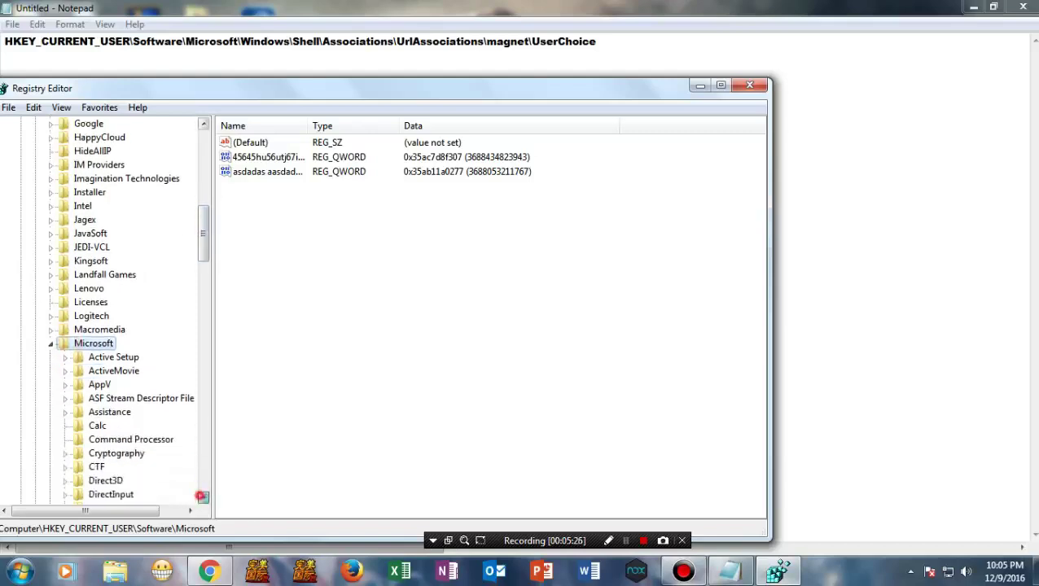
click(202, 496)
click(202, 496)
click(202, 496)
click(202, 496)
click(202, 496)
click(202, 495)
click(202, 496)
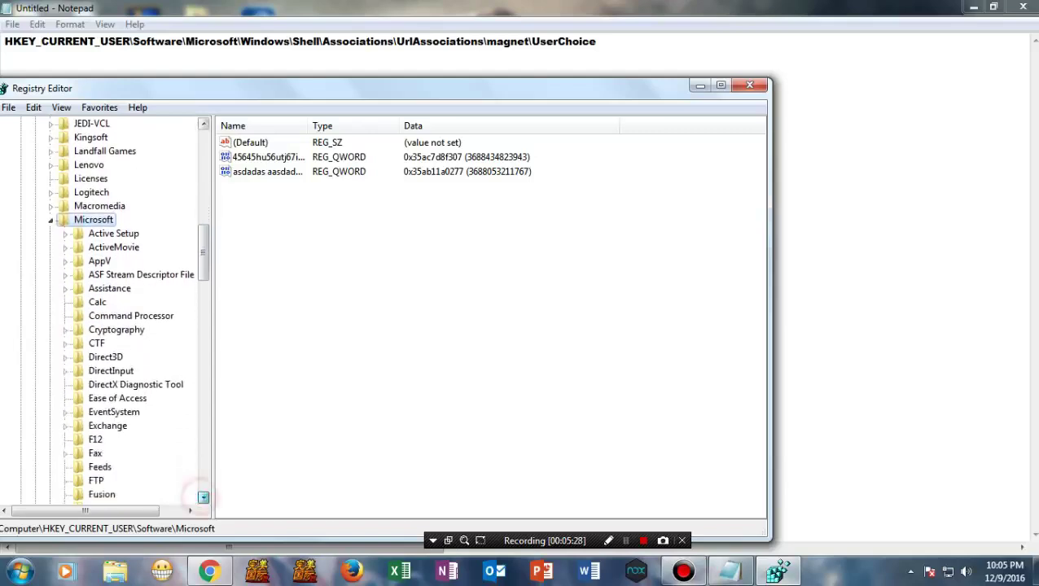
click(202, 496)
click(202, 496)
click(202, 496)
click(202, 496)
click(202, 496)
click(202, 496)
click(202, 496)
click(202, 496)
click(202, 496)
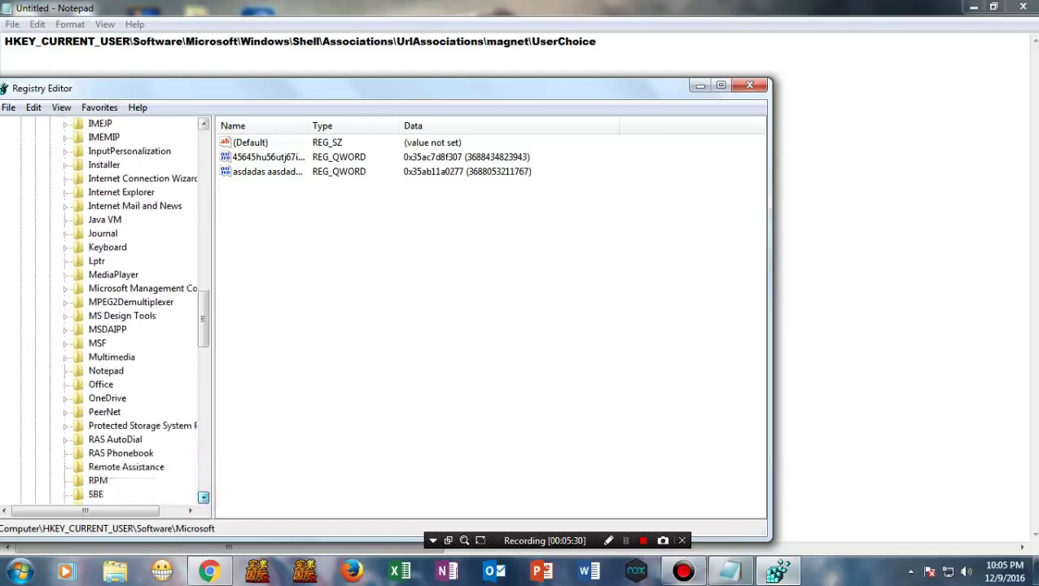
click(202, 496)
click(202, 496)
click(201, 496)
click(202, 495)
click(202, 495)
click(202, 496)
click(202, 495)
click(202, 495)
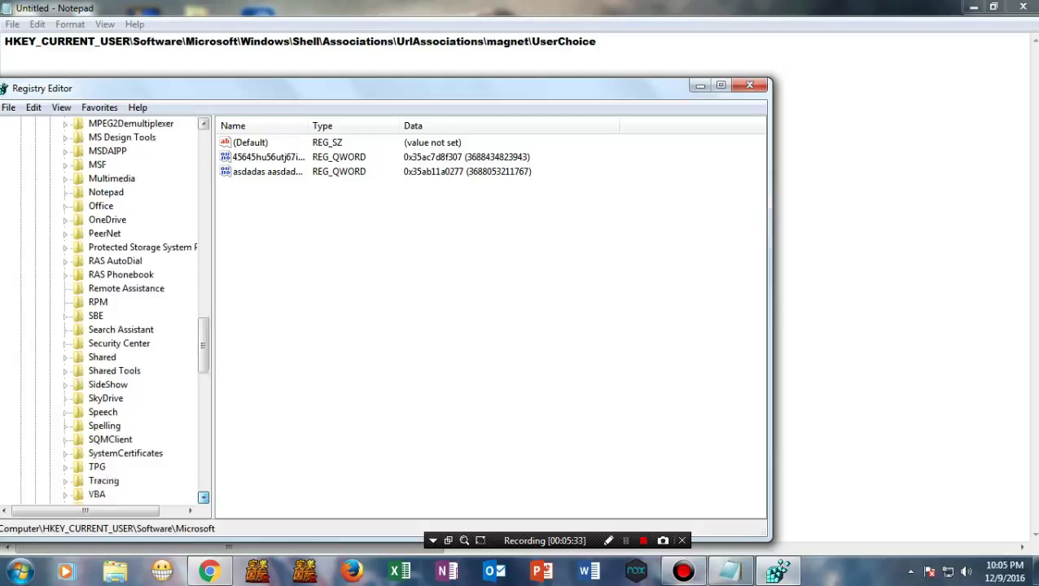
click(202, 496)
click(202, 496)
click(202, 496)
click(202, 496)
click(202, 496)
click(202, 496)
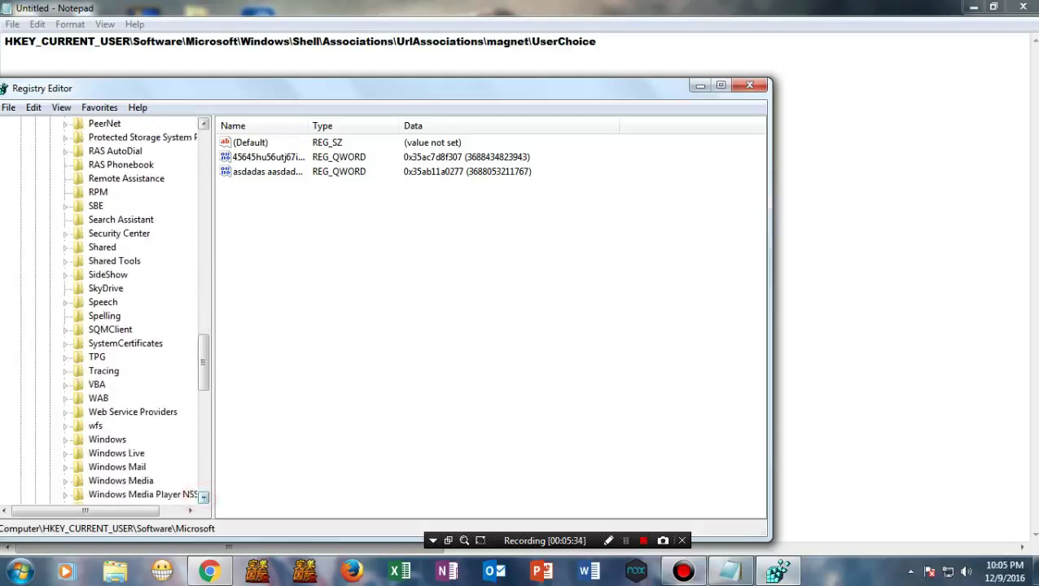
click(86, 439)
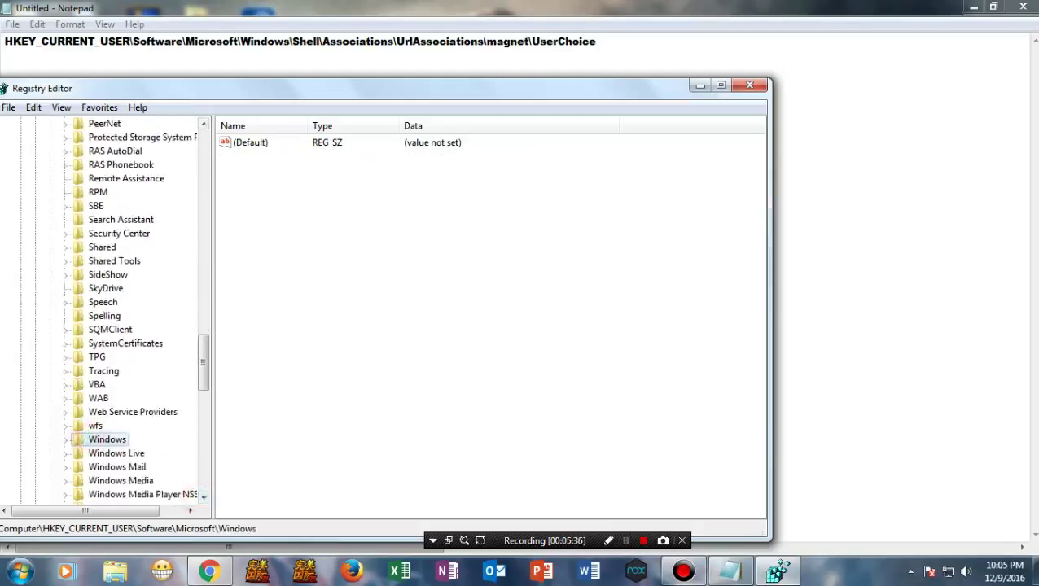
click(65, 439)
- Select the Shell key inside the Windows key and expand it
click(203, 497)
click(203, 497)
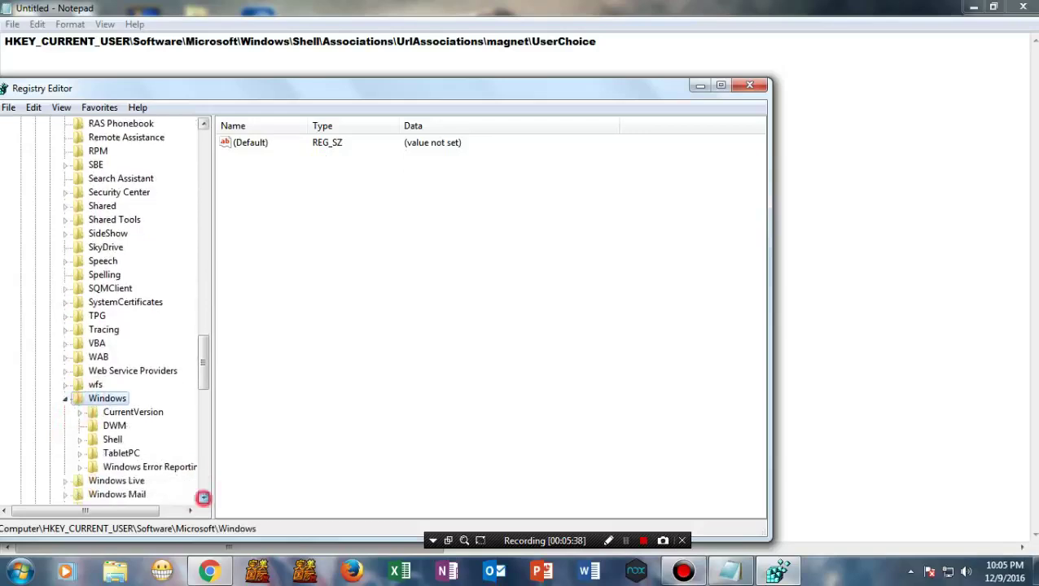
click(203, 496)
click(203, 497)
click(113, 412)
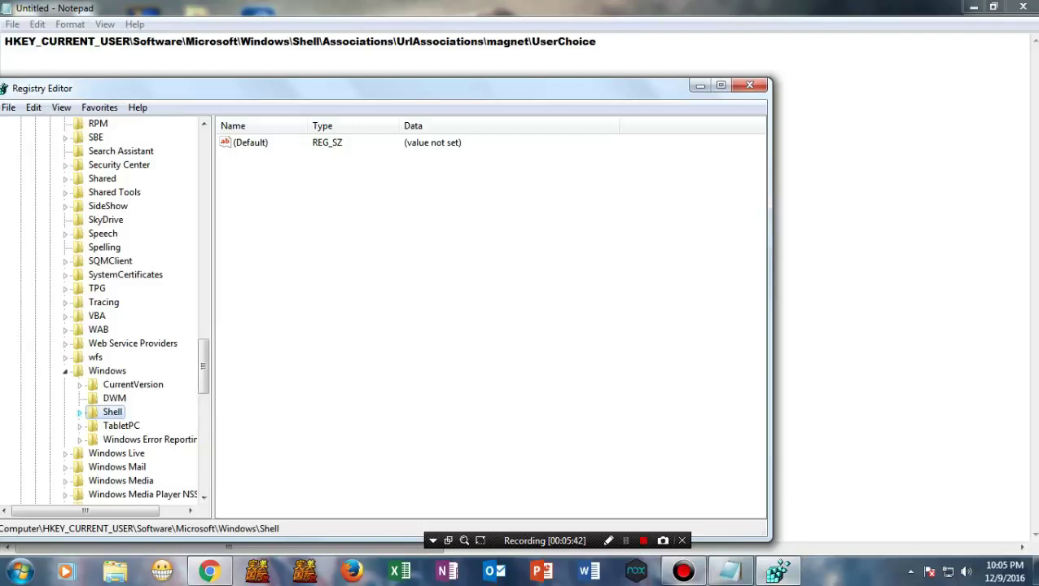
click(79, 413)
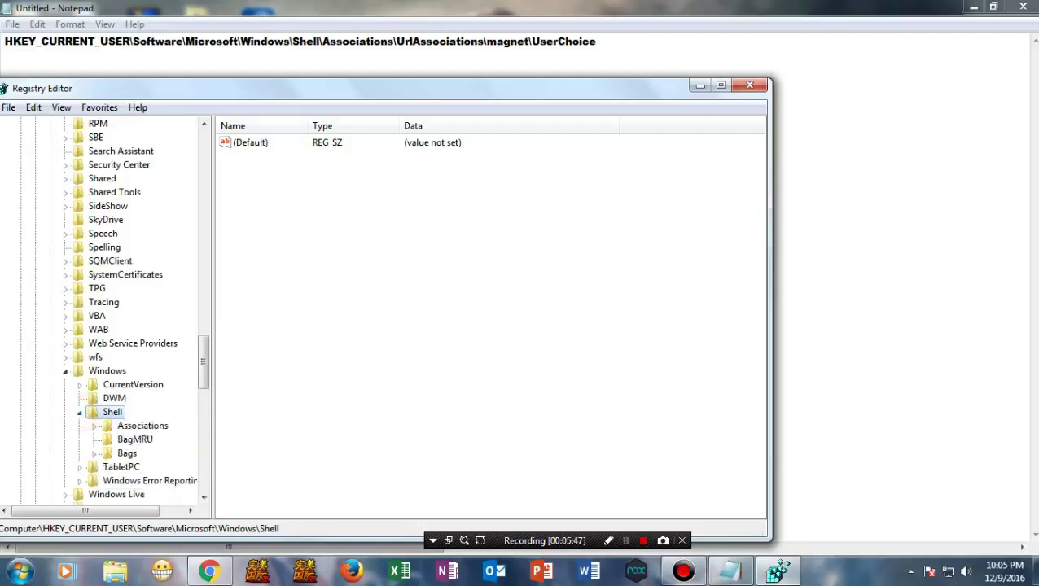
- Expand the Associations key inside Shell, and expand its UrlAssociations key
click(143, 426)
key(Right)
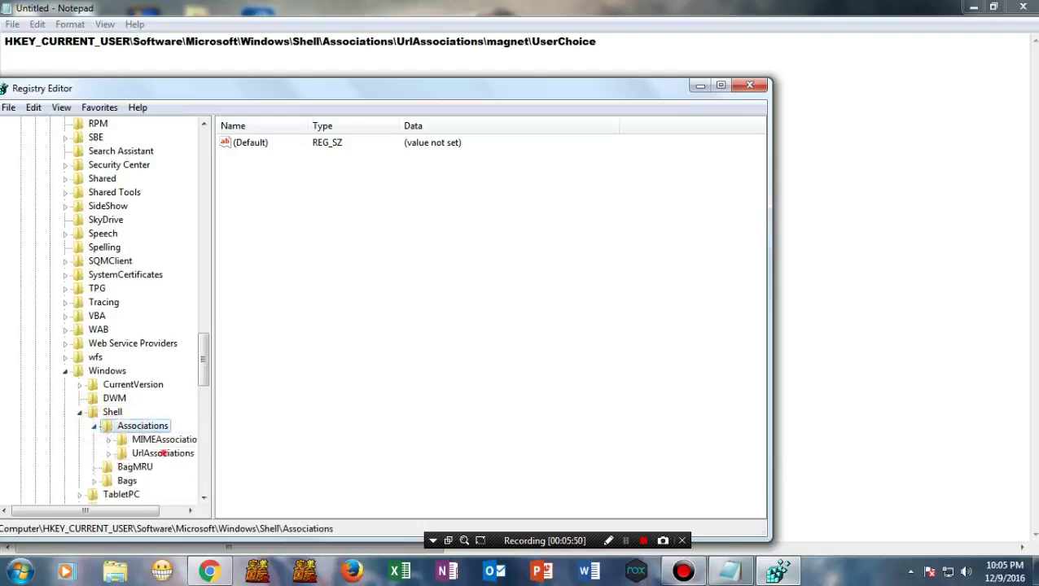
click(163, 453)
click(109, 452)
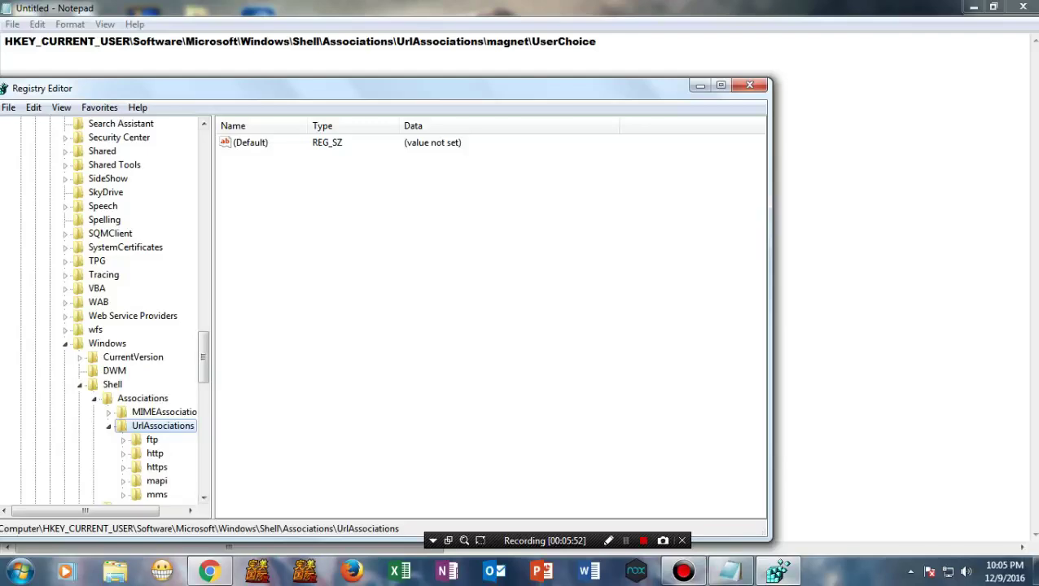
click(202, 498)
click(202, 497)
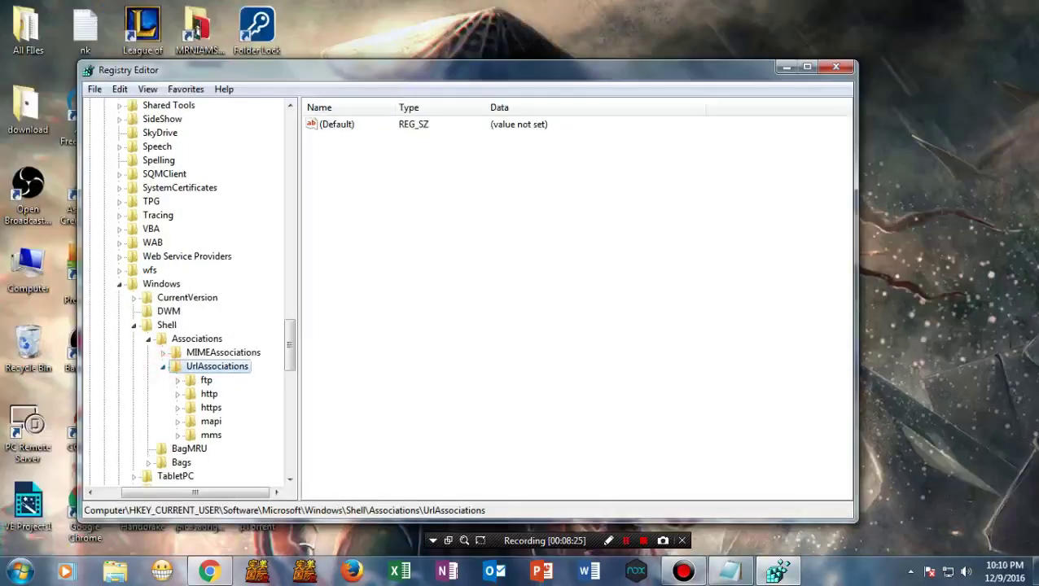
- Create a new key named magnet inside the UrlAssociations key
click(163, 366)
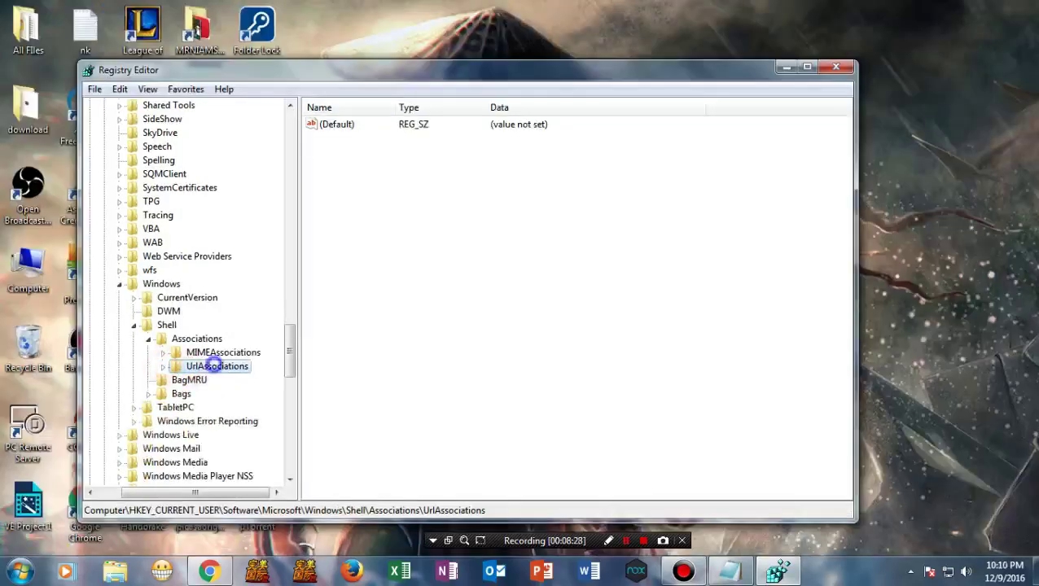
right_click(212, 366)
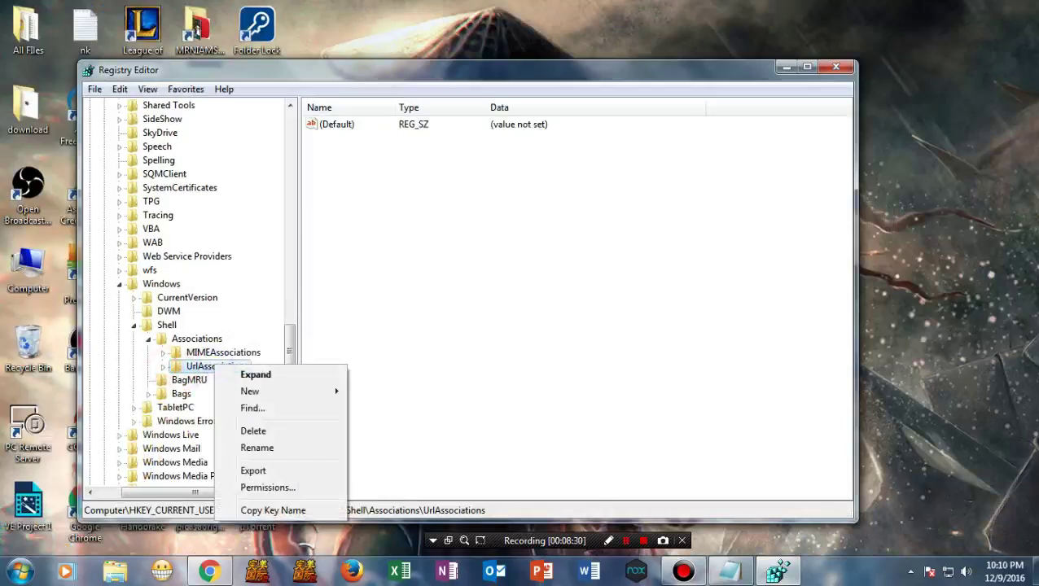
mouse_move(277, 391)
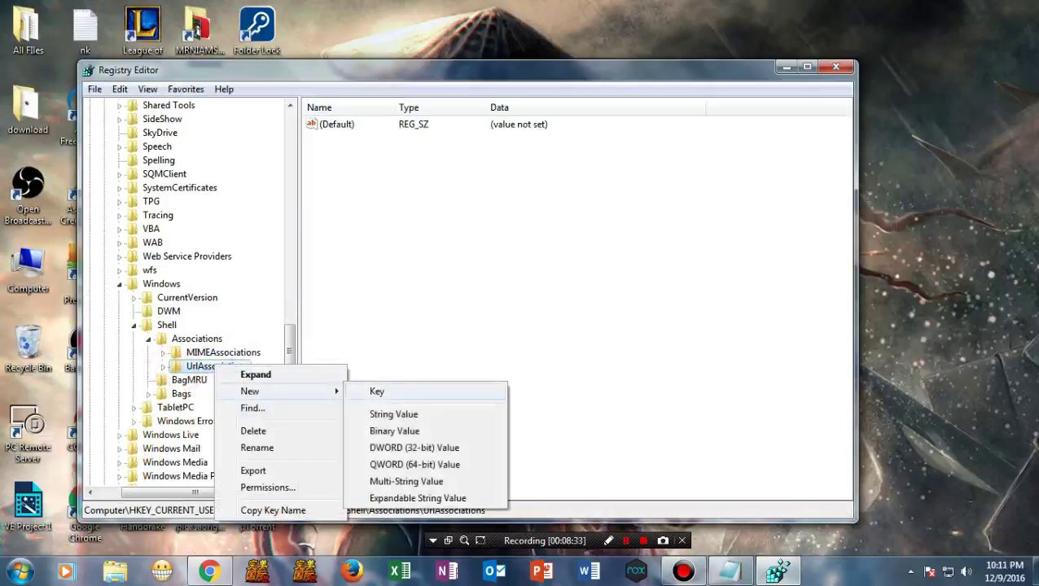
click(391, 392)
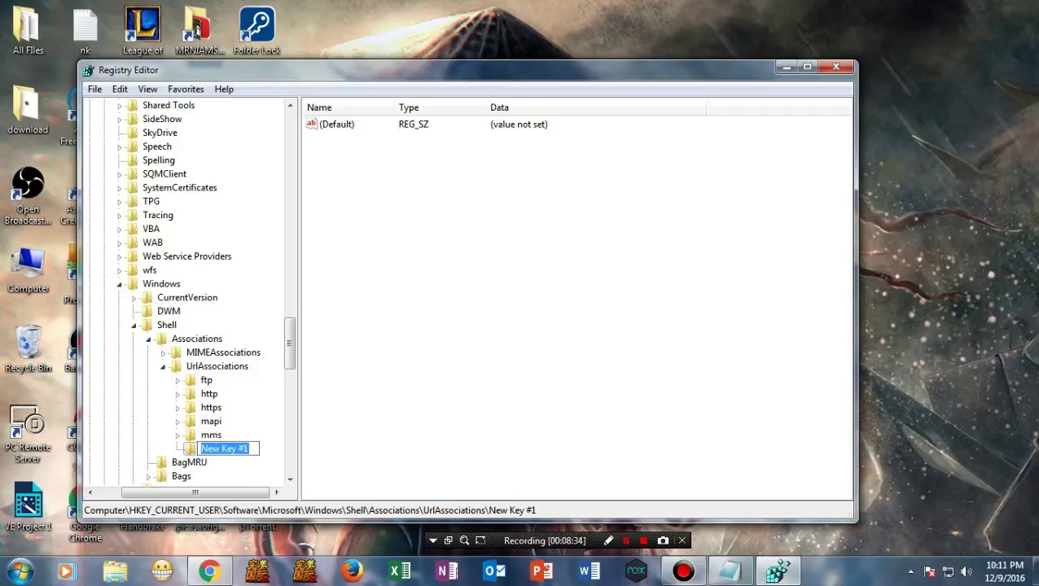
key(BackSpace)
text(m)
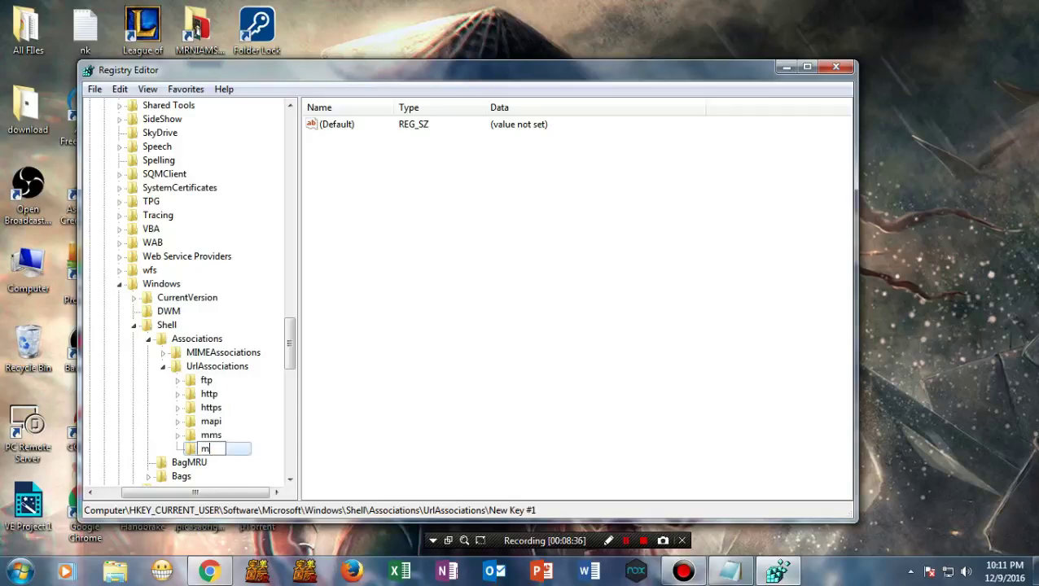
text(agnet)
key(Return)
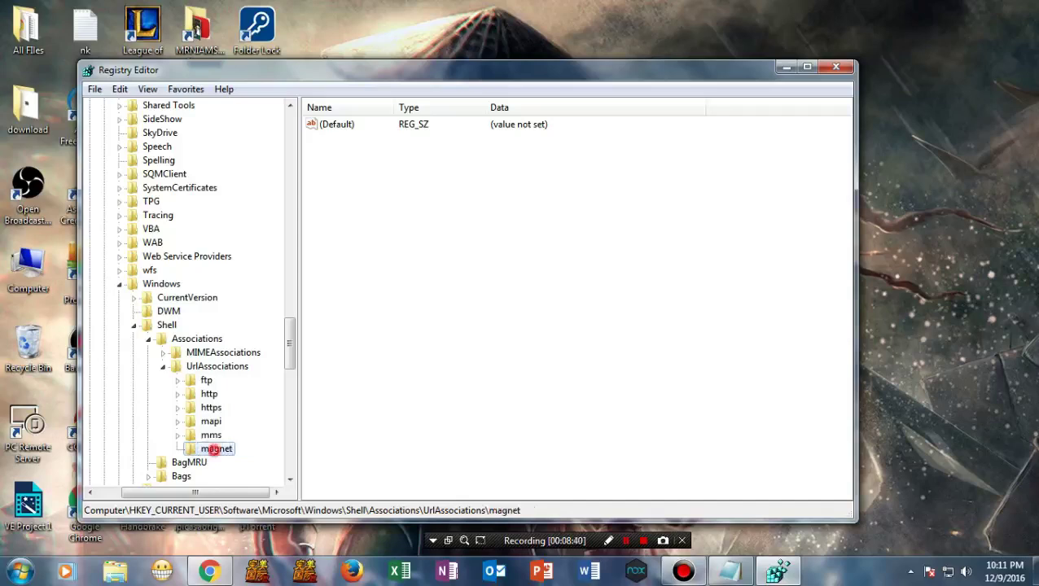
- Create a subkey named UserChoice inside the magnet key
right_click(215, 450)
mouse_move(260, 320)
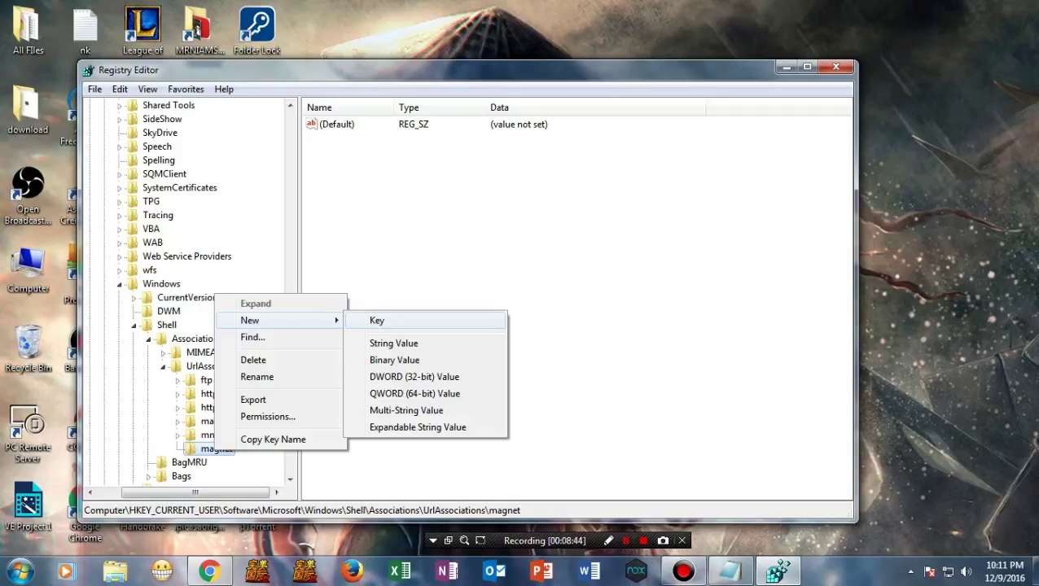
click(377, 320)
key(BackSpace)
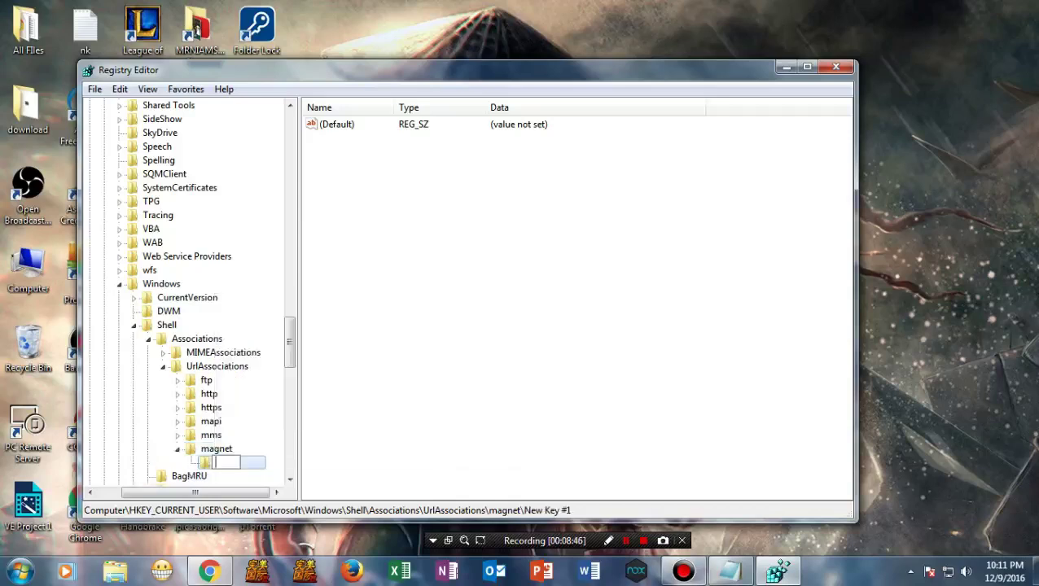
text(UserChoice)
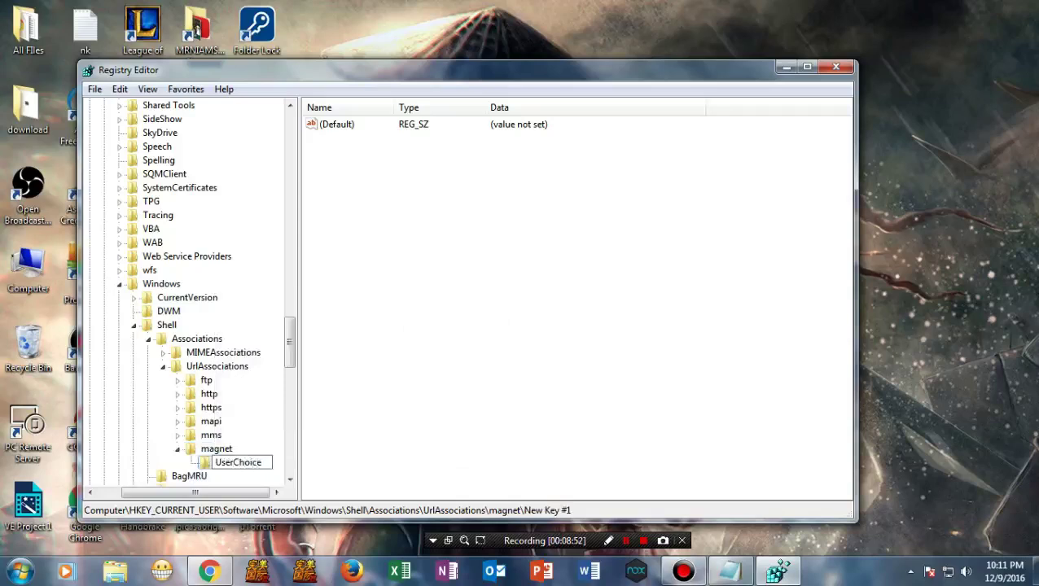
key(Return)
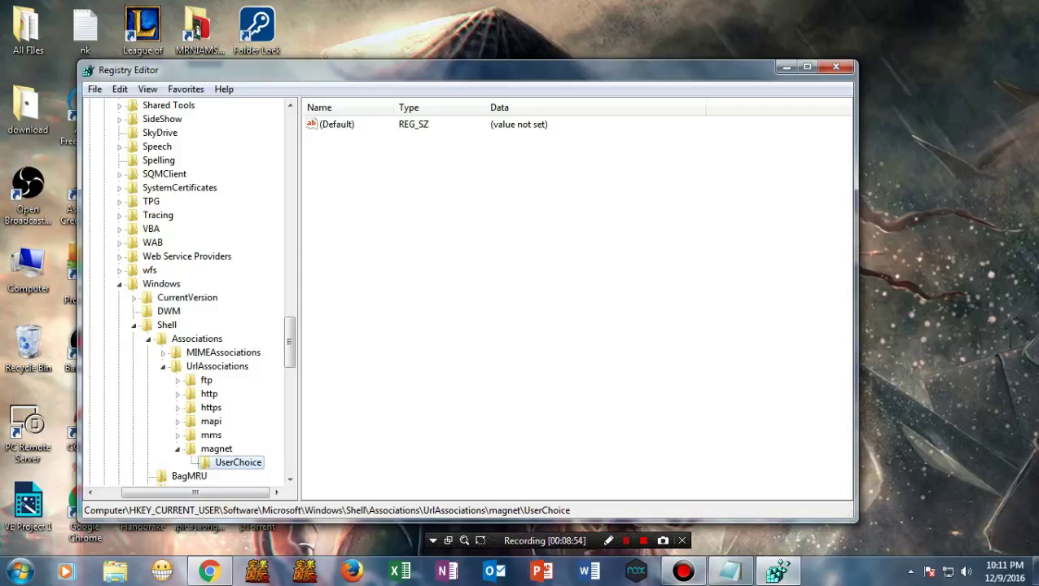
- Add a string value named Progid to the UserChoice key
right_click(497, 243)
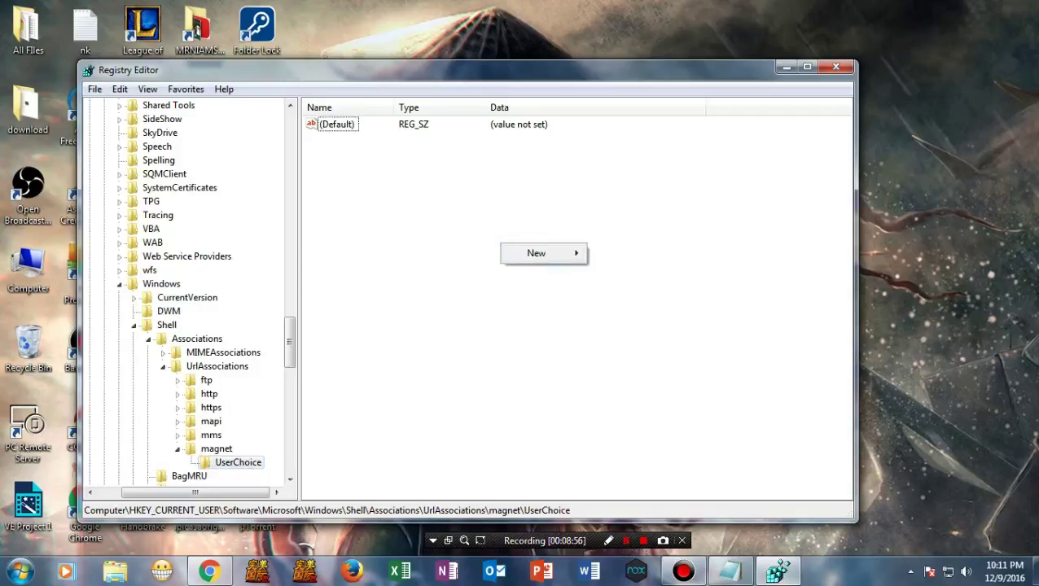
mouse_move(537, 253)
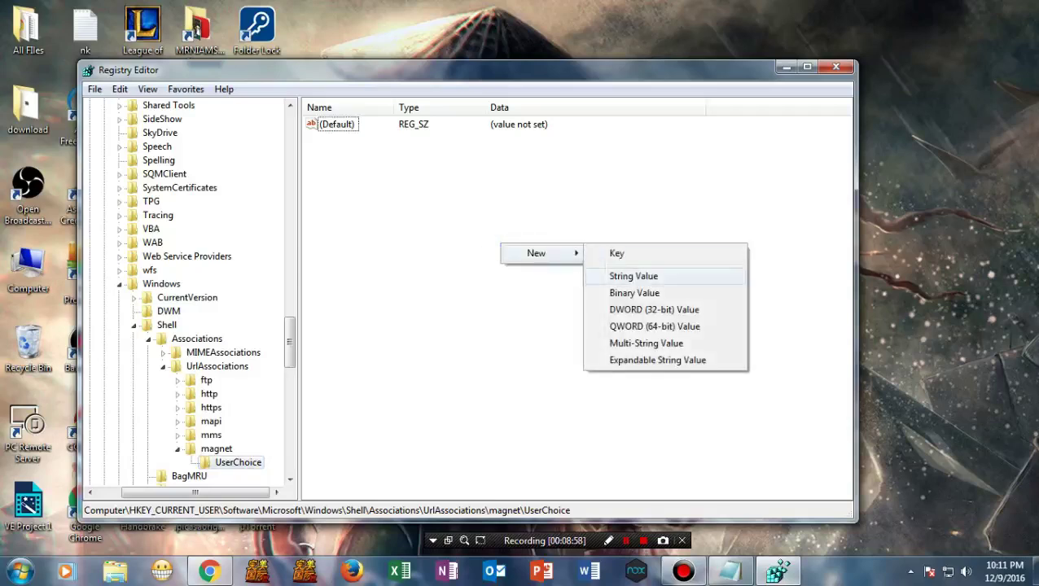
click(637, 278)
key(BackSpace)
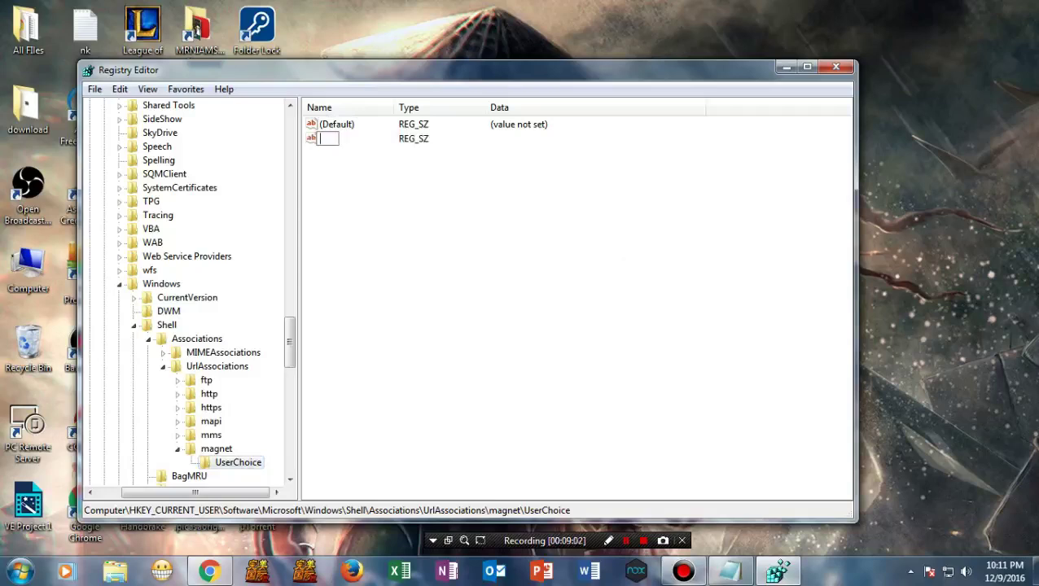
text(Progid)
key(Return)
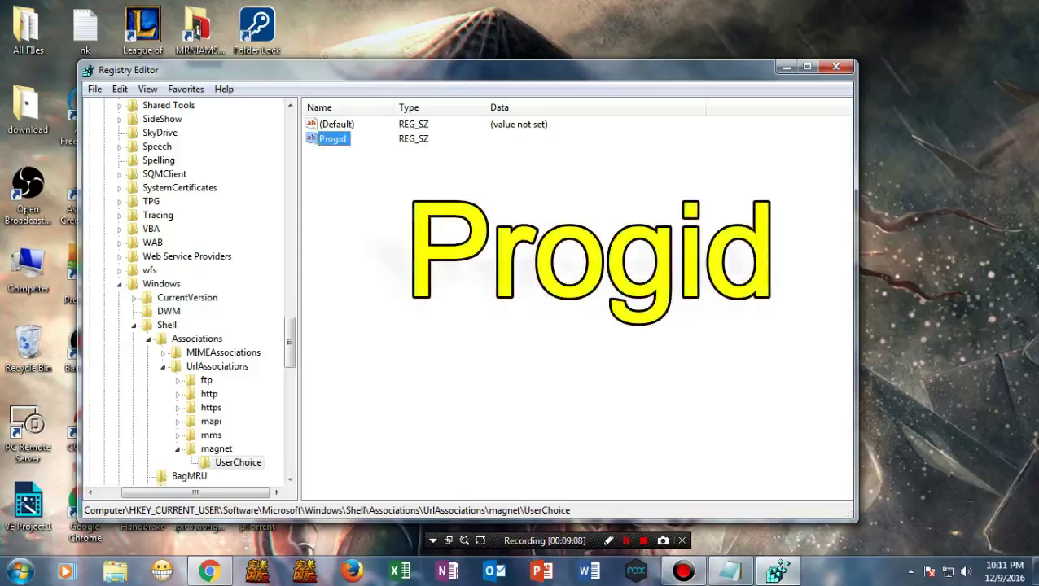
- Set the value data of Progid to utorrent
double_click(332, 138)
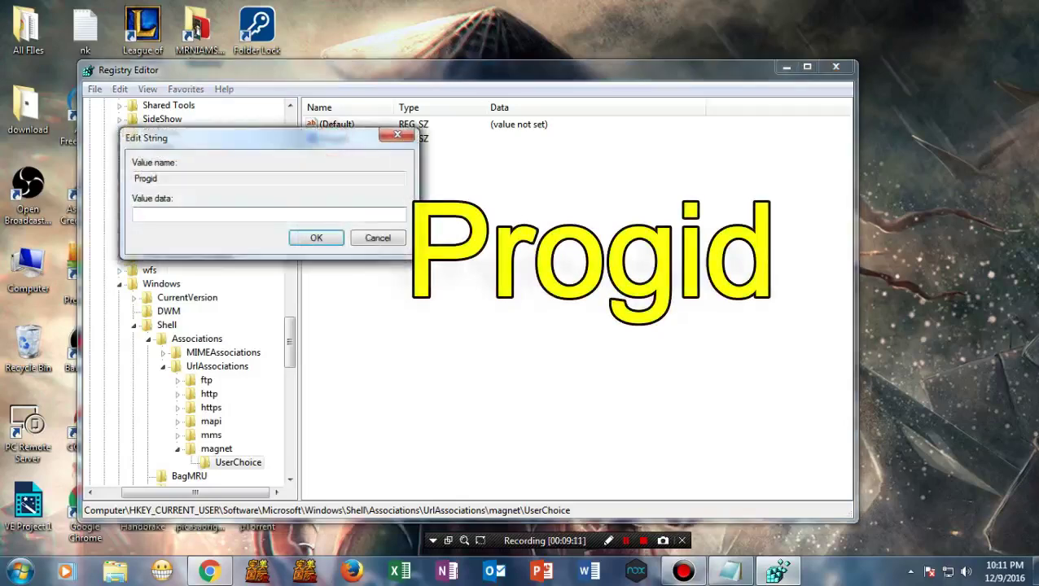
text(utooe)
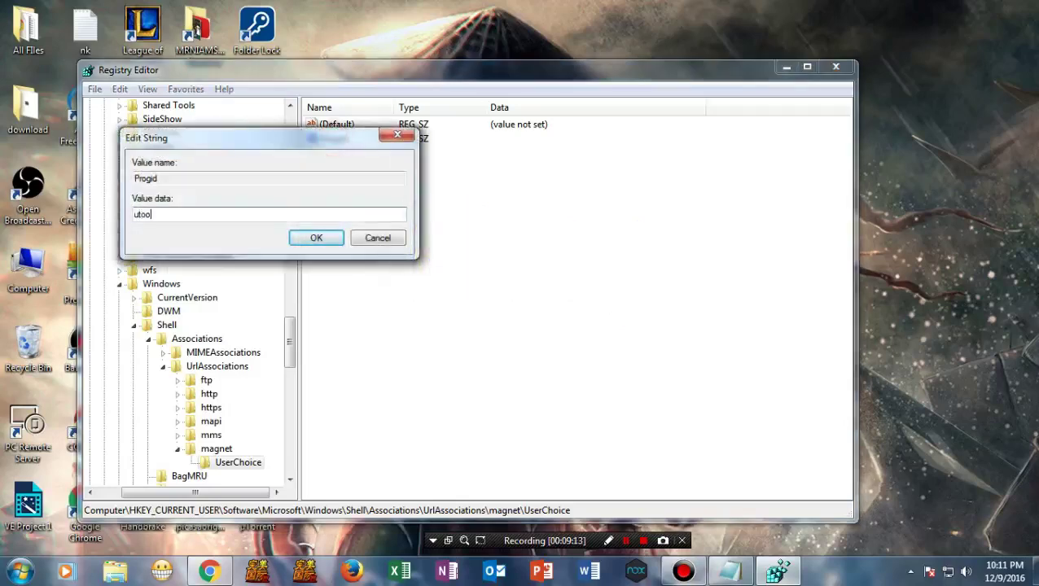
key(BackSpace)
key(BackSpace)
text(orre)
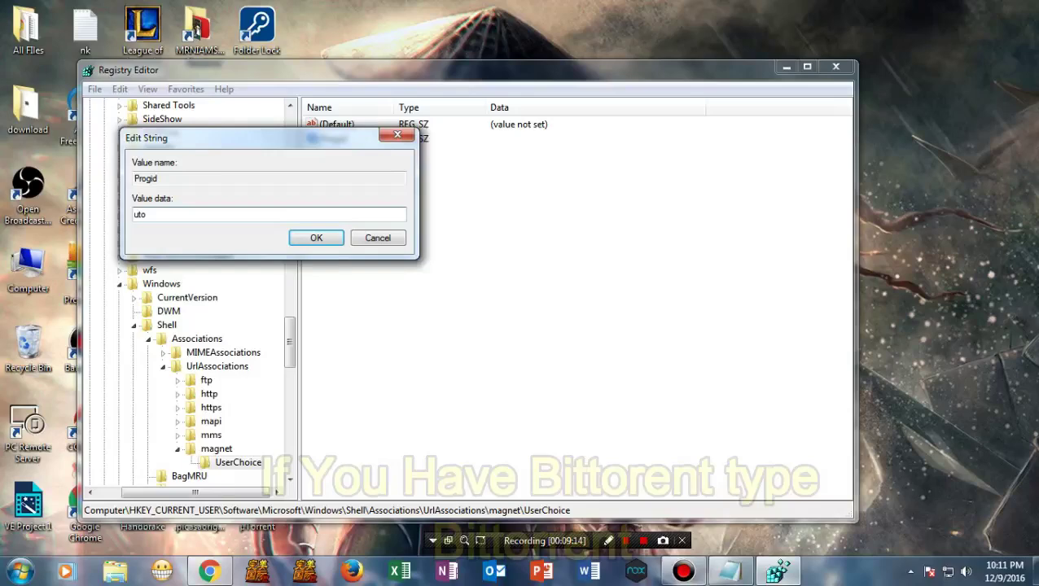
text(nt)
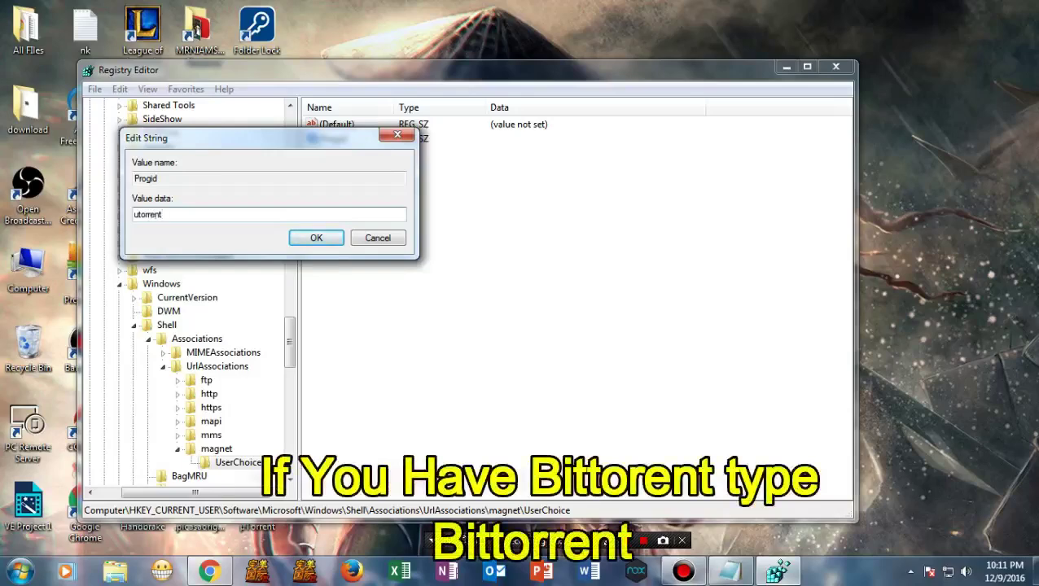
key(Return)
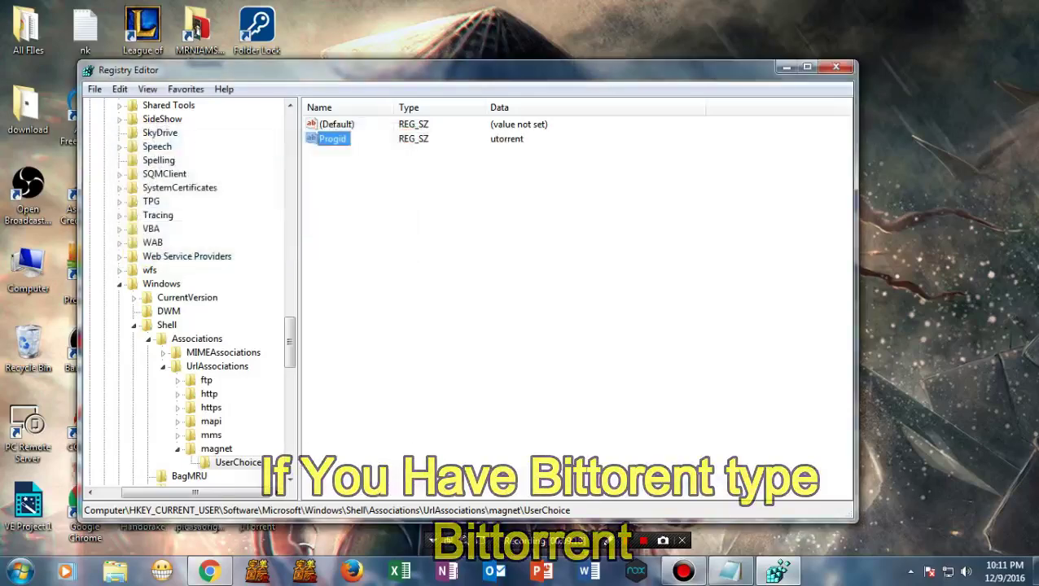
- Open the SYSTEM permission entry in the advanced security settings of the UserChoice key
drag(583, 75, 604, 72)
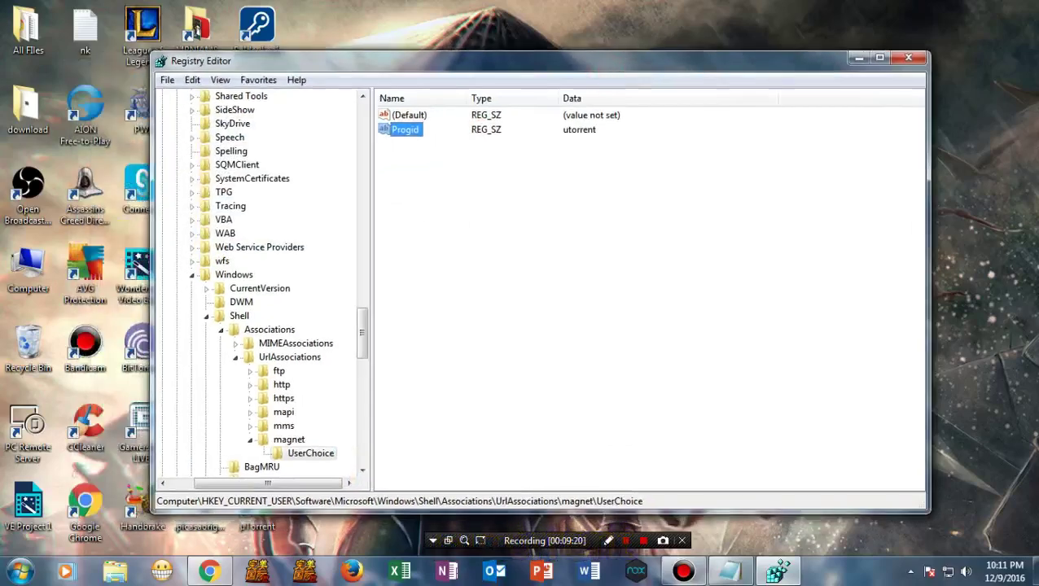
right_click(293, 452)
click(349, 418)
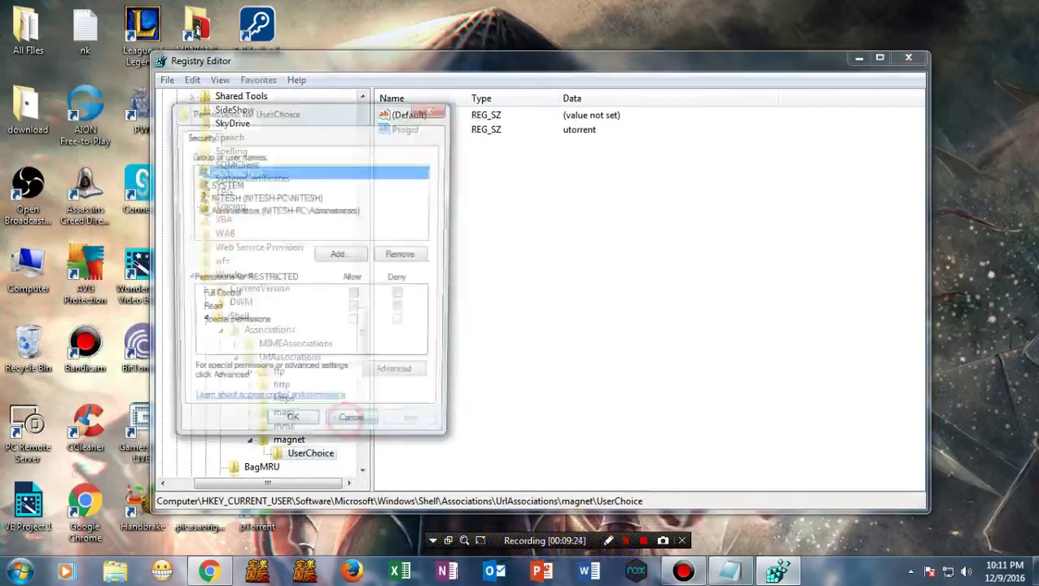
click(397, 376)
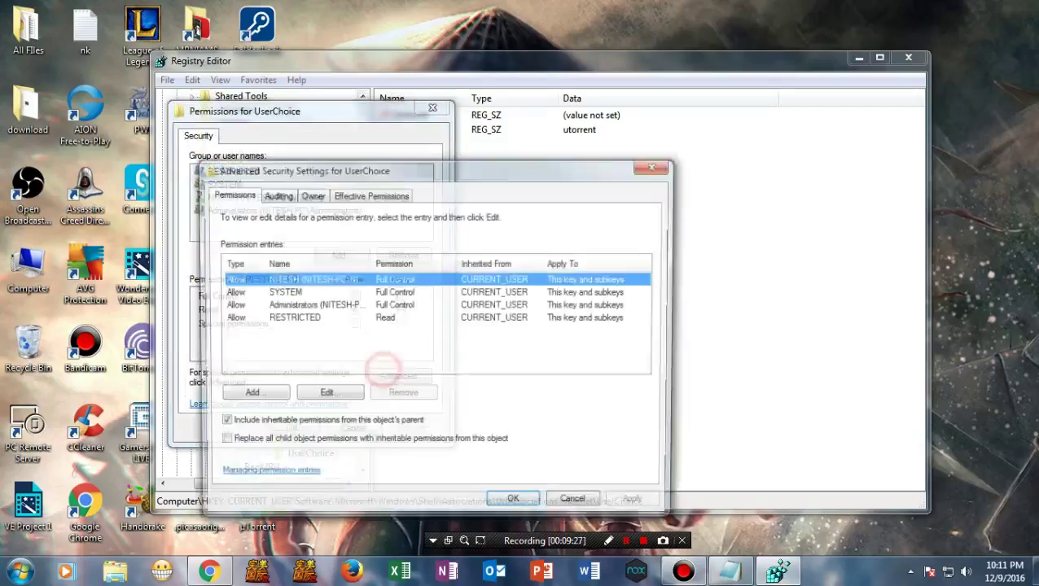
double_click(262, 291)
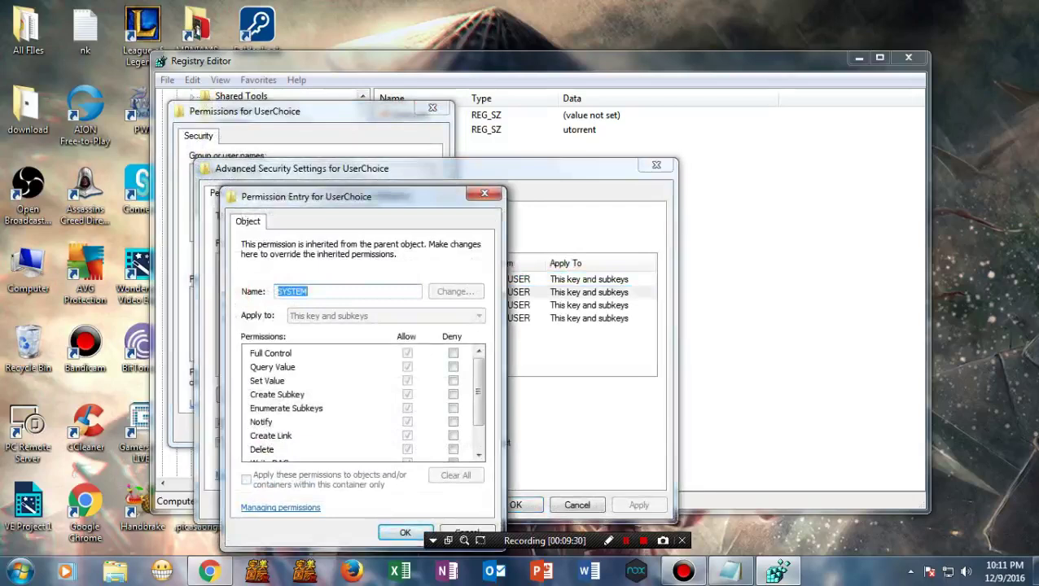
- Deny SYSTEM the Enumerate Subkeys, Create Subkey and Set Value permissions, and apply the change to the UserChoice key
click(453, 407)
click(453, 394)
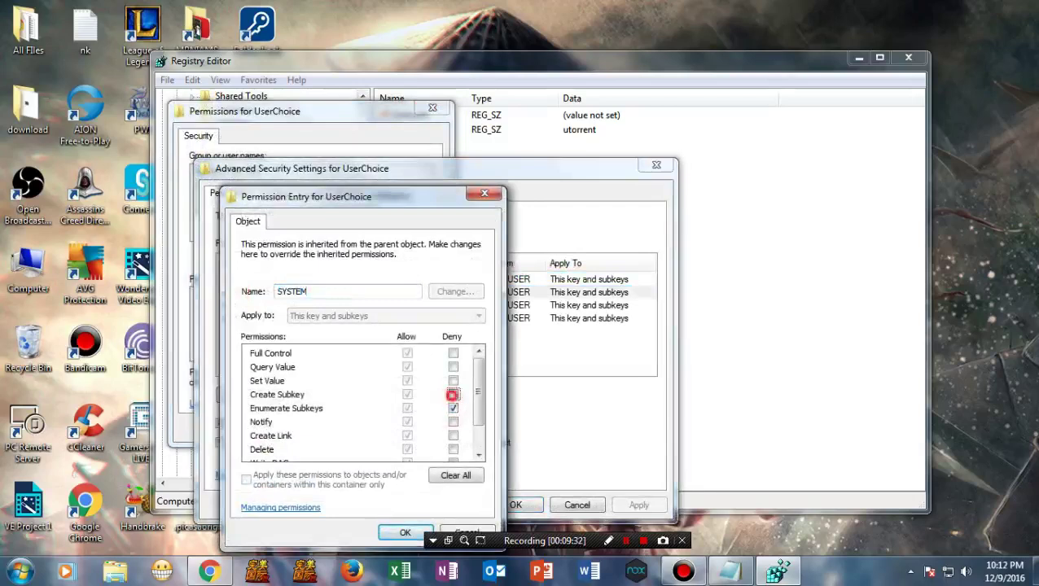
click(453, 381)
click(405, 533)
click(638, 504)
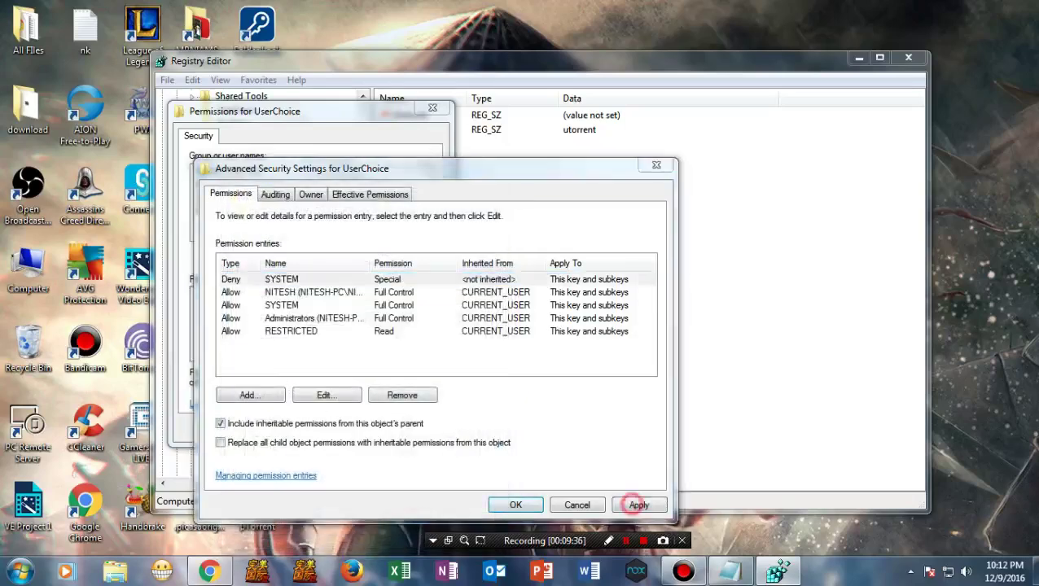
click(596, 357)
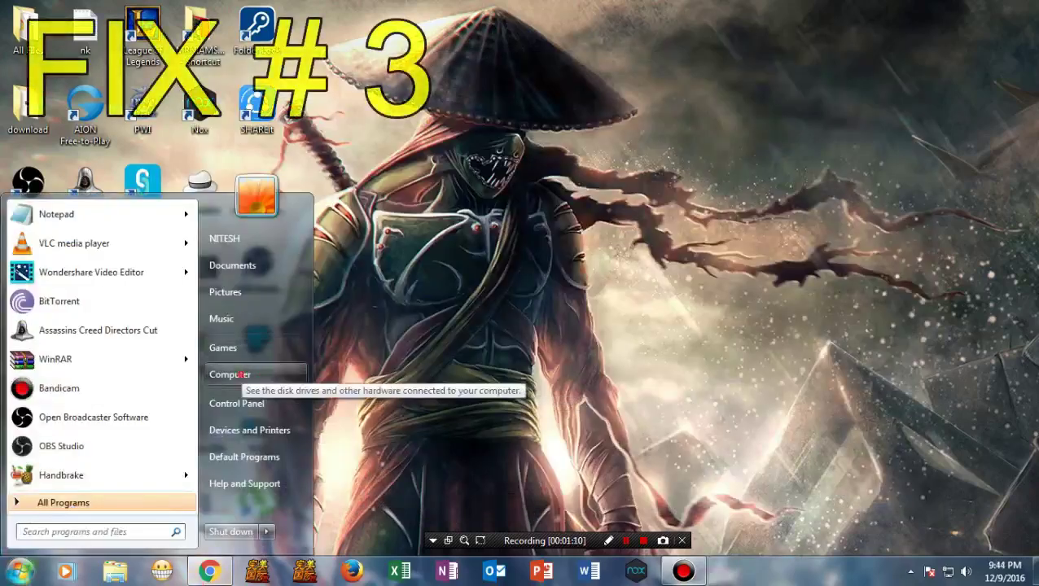
- Browse the computer's Local Disk (C:) to the Users folder and open the current user's profile folder
click(252, 374)
double_click(521, 238)
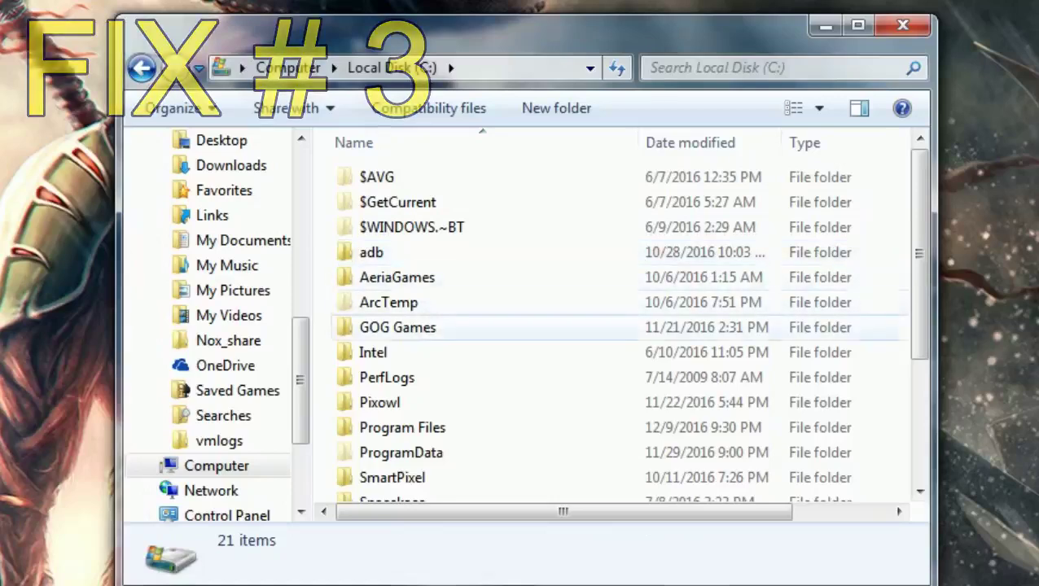
scroll(407, 318, down, 2)
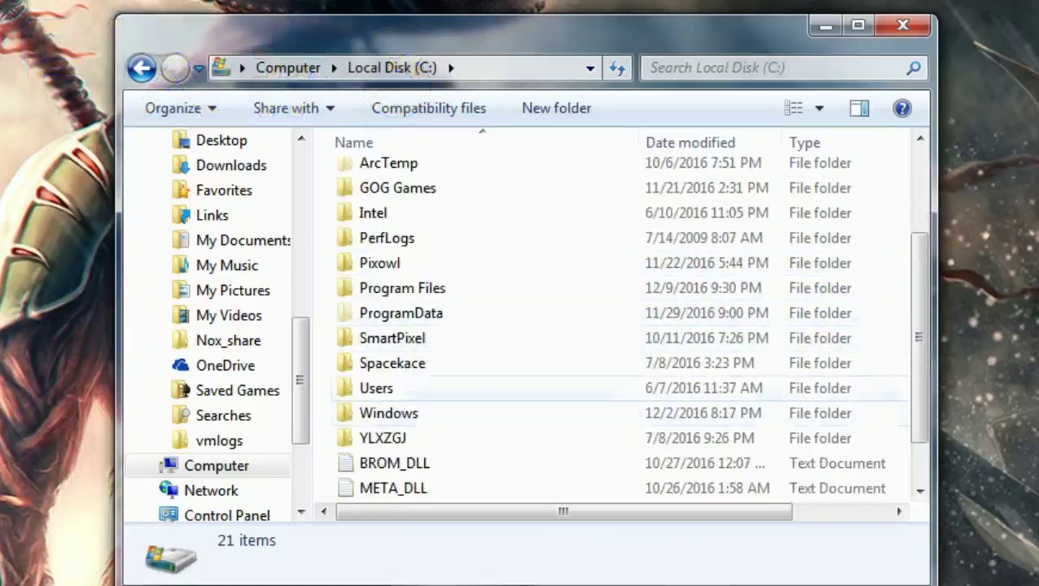
double_click(378, 389)
click(429, 201)
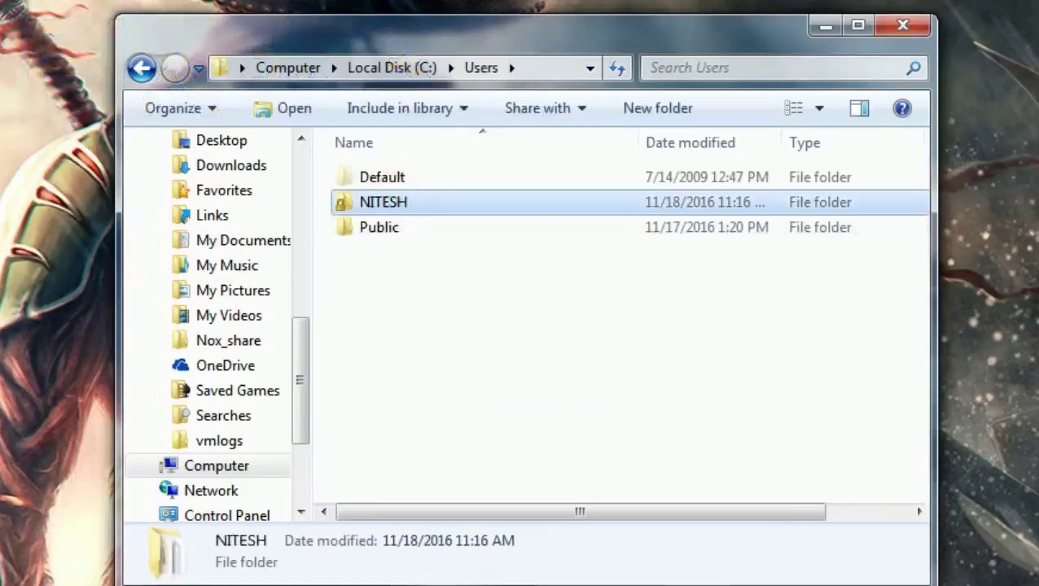
double_click(429, 202)
- Open the AppData folder in the user profile, and open its Local subfolder
scroll(423, 289, down, 4)
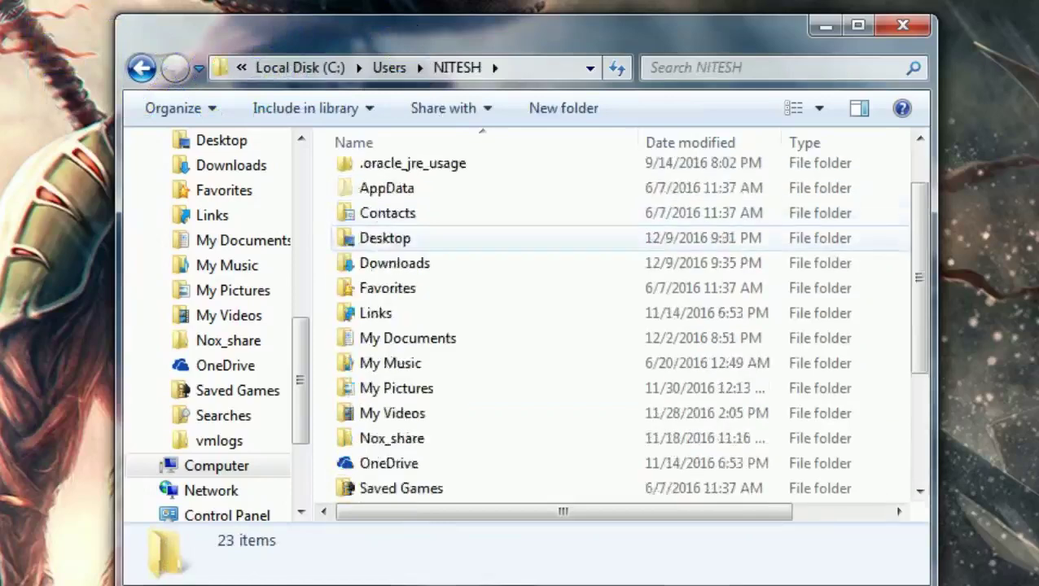
scroll(389, 194, up, 2)
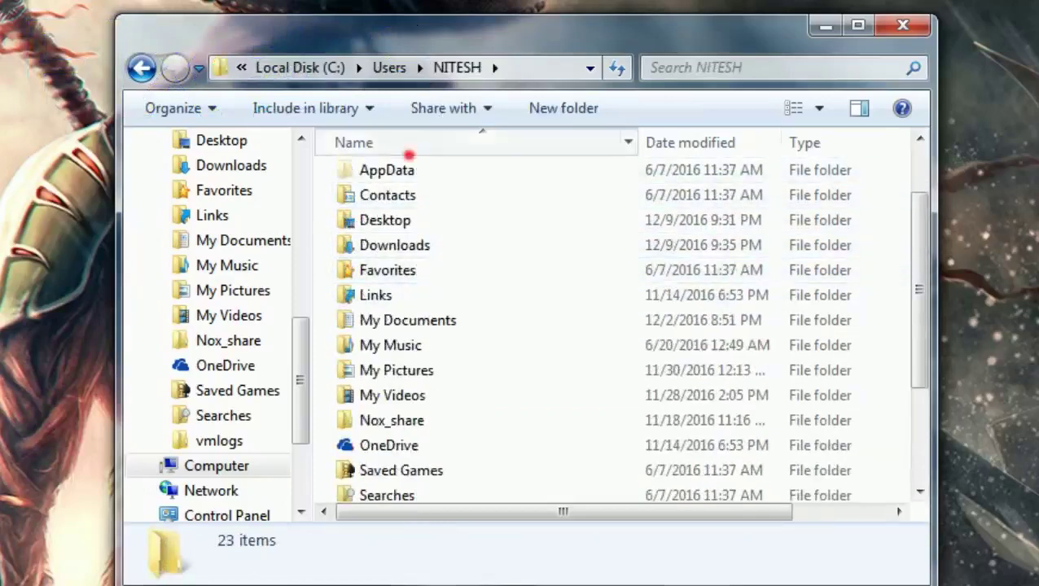
click(389, 143)
click(388, 143)
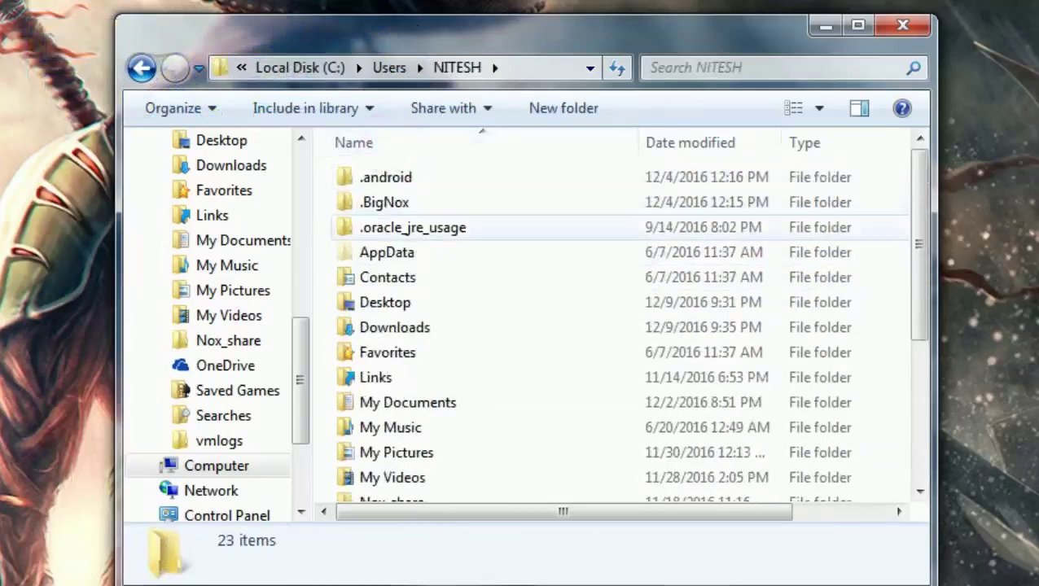
double_click(403, 254)
double_click(413, 177)
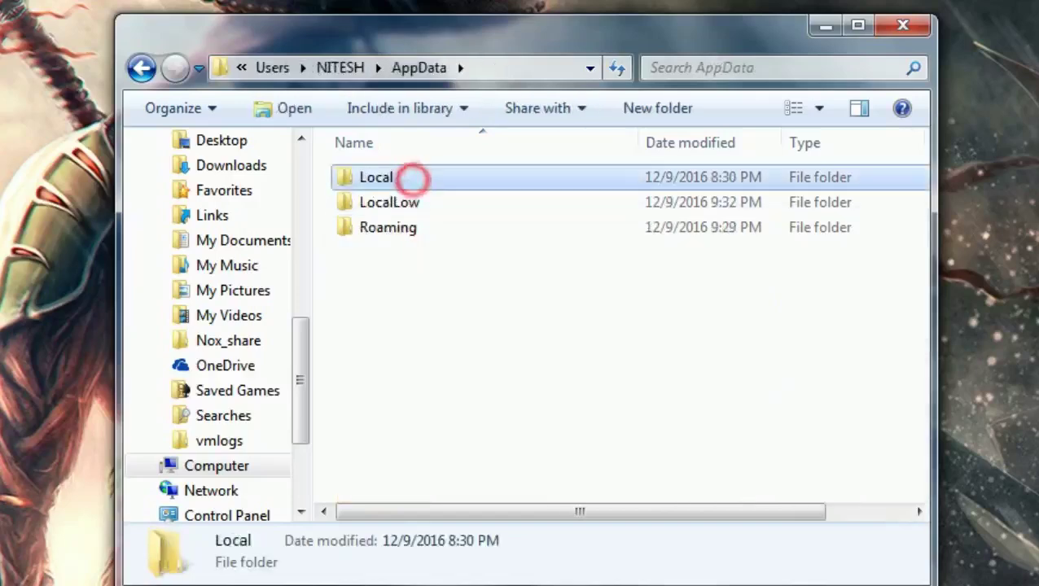
- Find the Google folder inside the AppData\Local folder and open it
scroll(489, 268, down, 2)
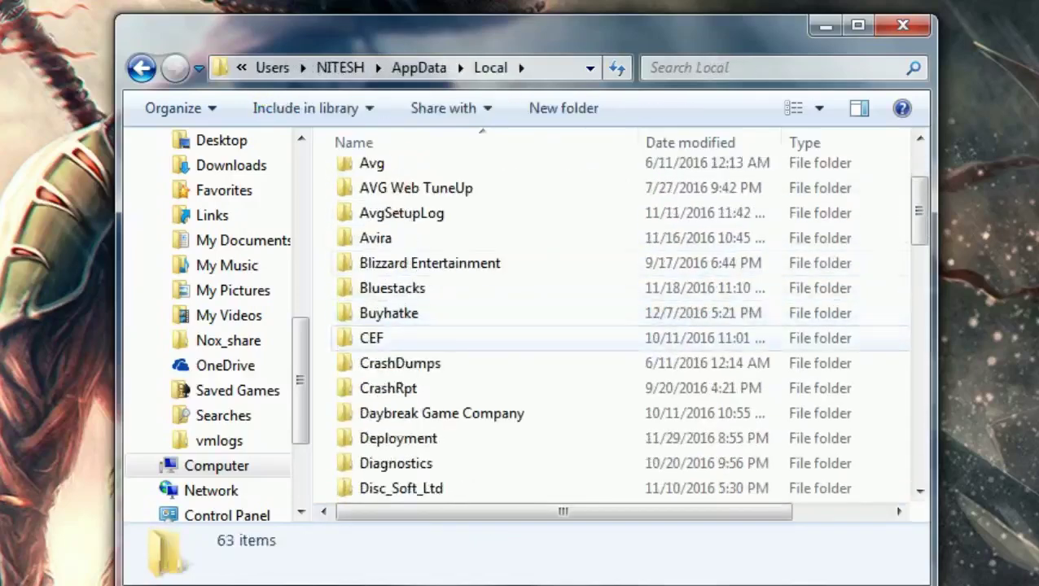
scroll(407, 326, up, 1)
scroll(424, 317, down, 2)
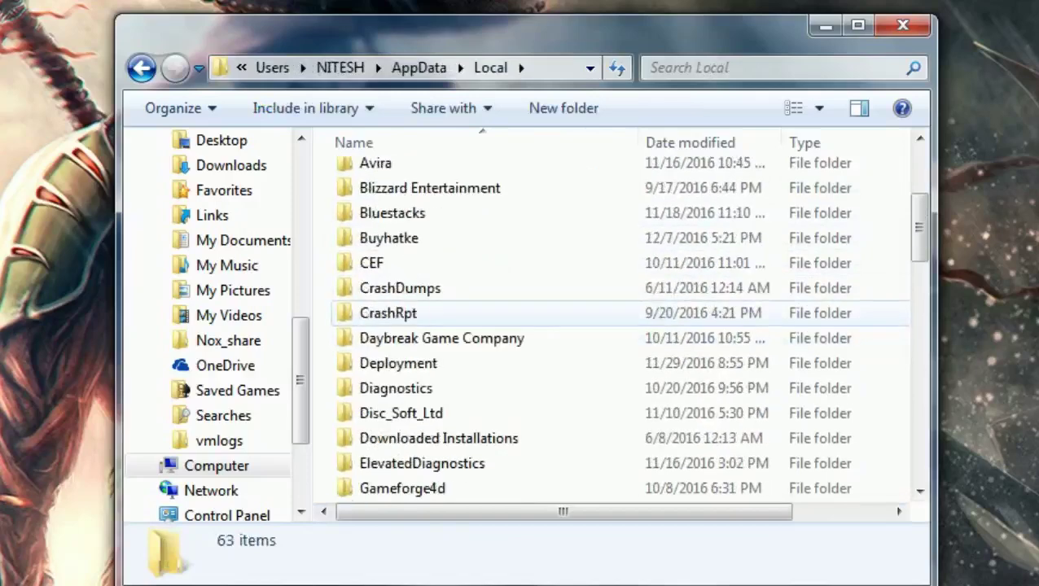
click(424, 311)
key(g)
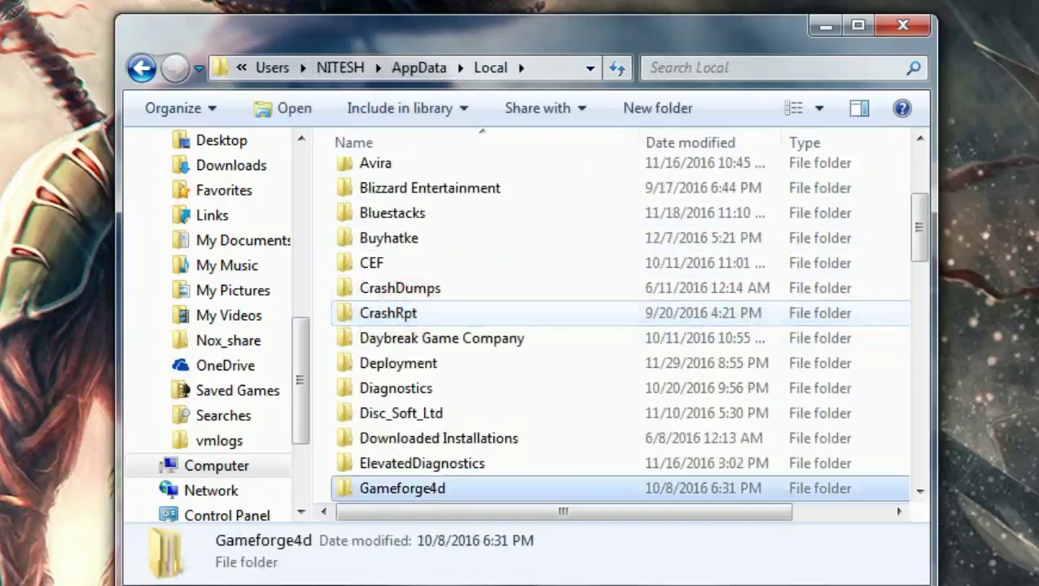
key(Down)
key(Down)
key(Down)
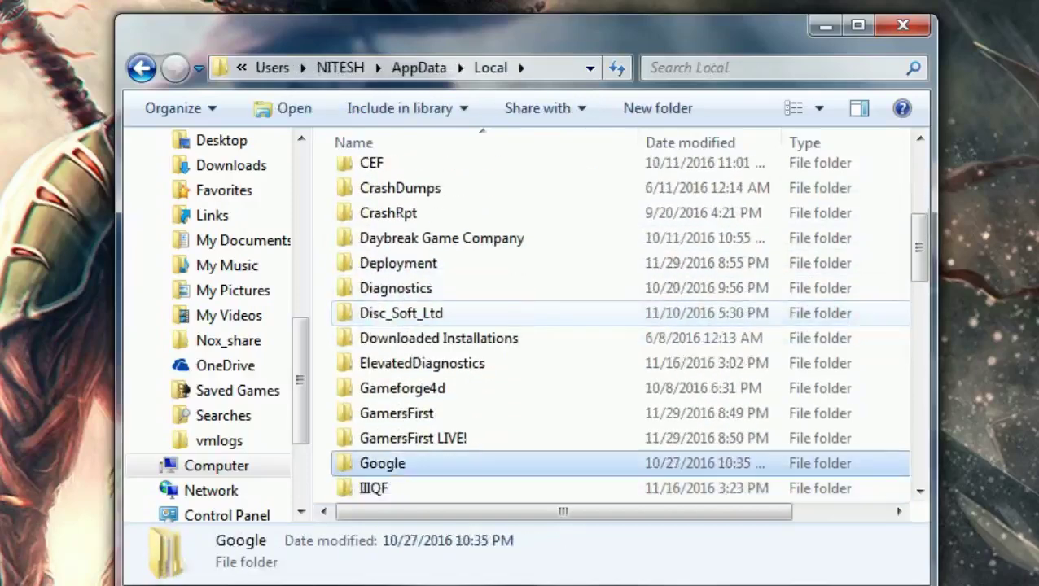
key(Return)
- Open the Chrome folder inside the Google folder, and open its User Data subfolder
double_click(379, 177)
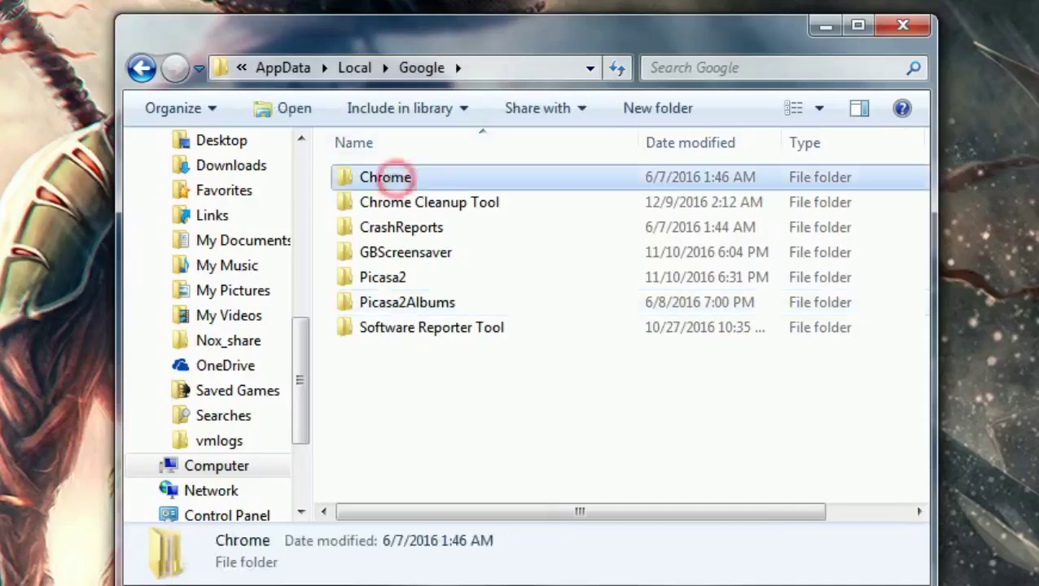
double_click(394, 178)
click(531, 222)
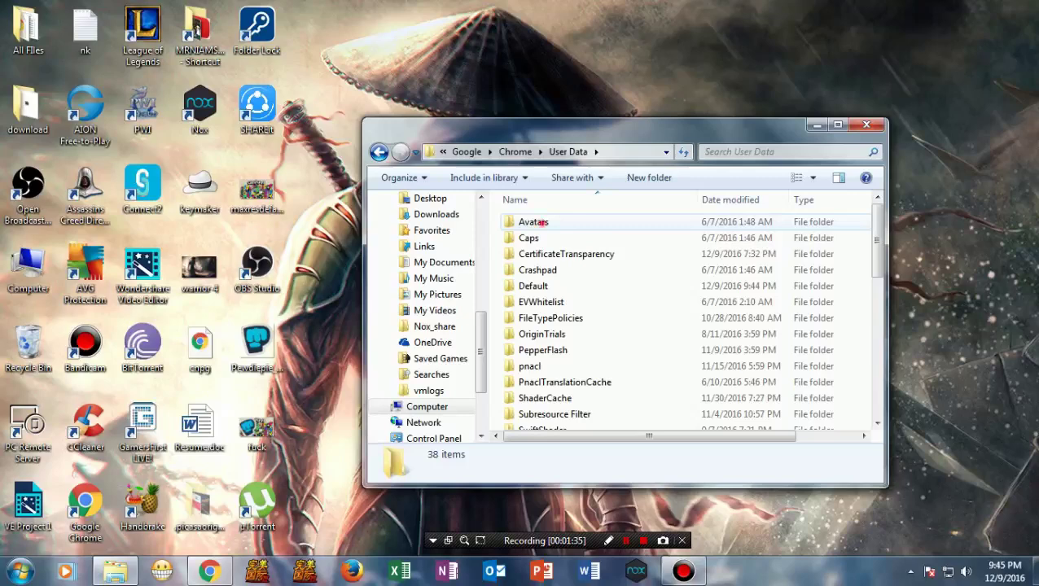
- Locate the Local State file in Chrome's User Data folder and open it in Notepad
scroll(570, 322, down, 1)
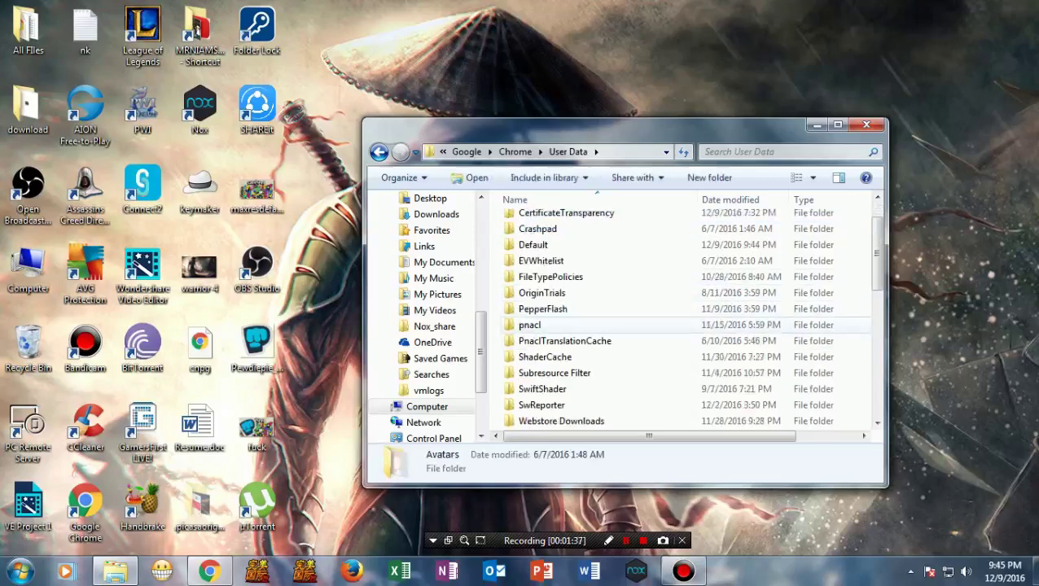
scroll(603, 330, up, 1)
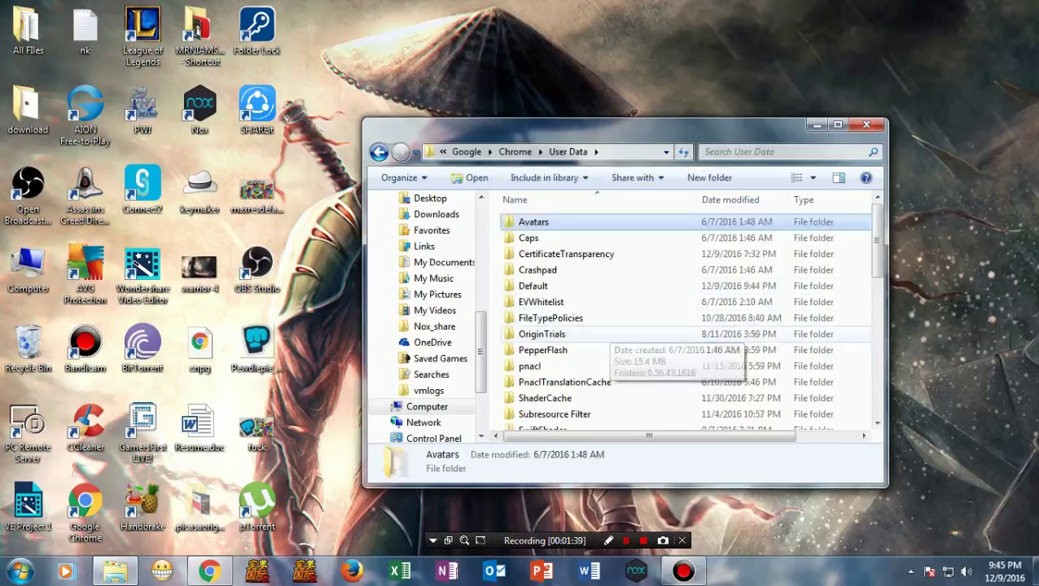
scroll(529, 359, down, 5)
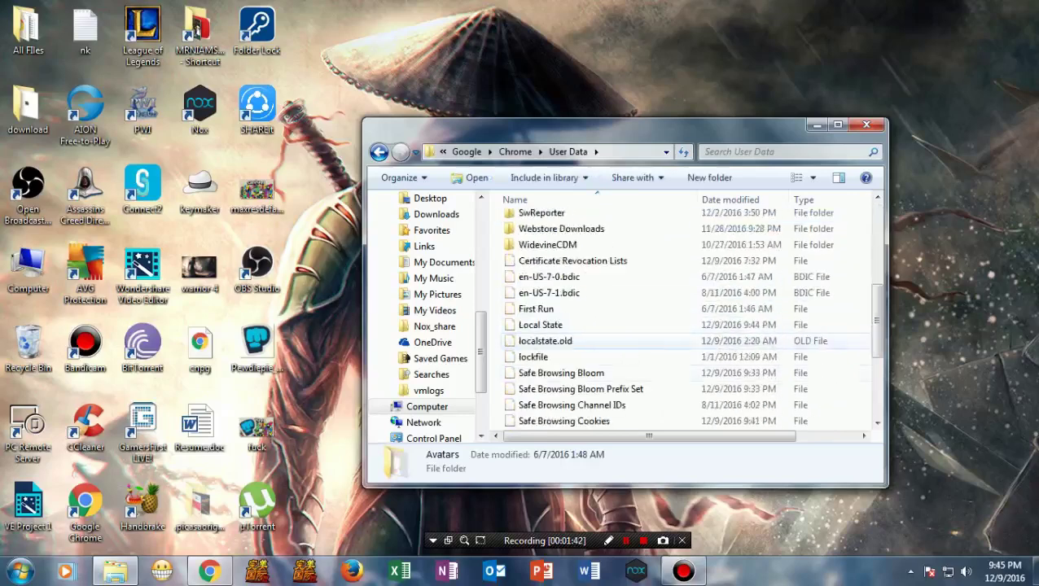
click(529, 373)
click(542, 325)
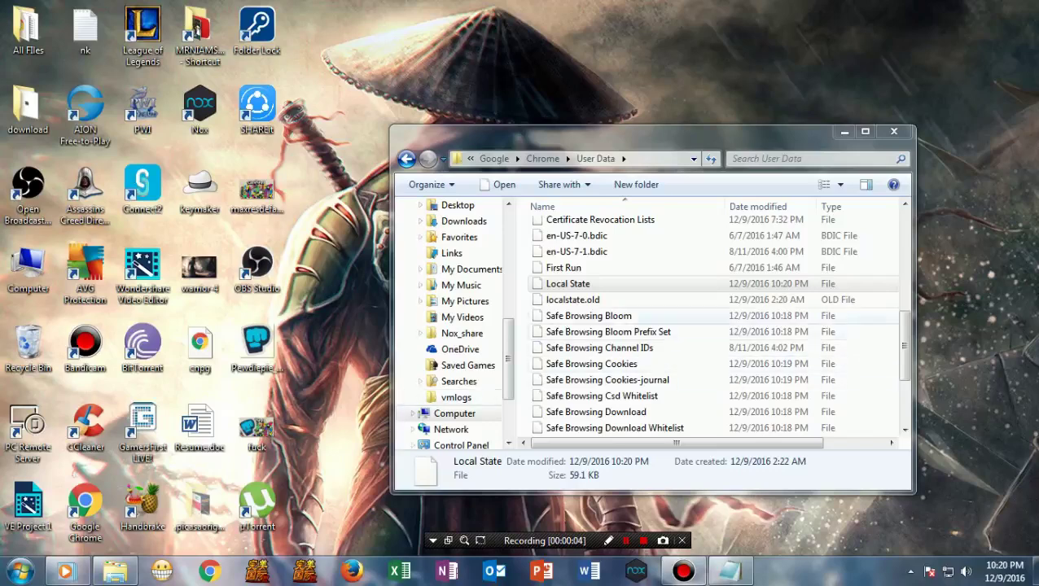
click(593, 284)
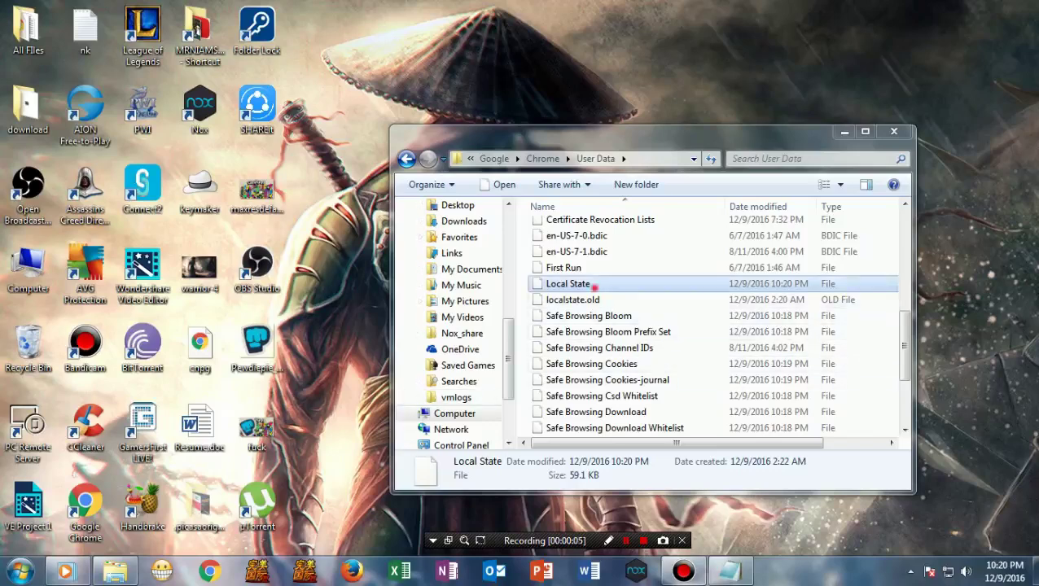
double_click(593, 284)
double_click(537, 239)
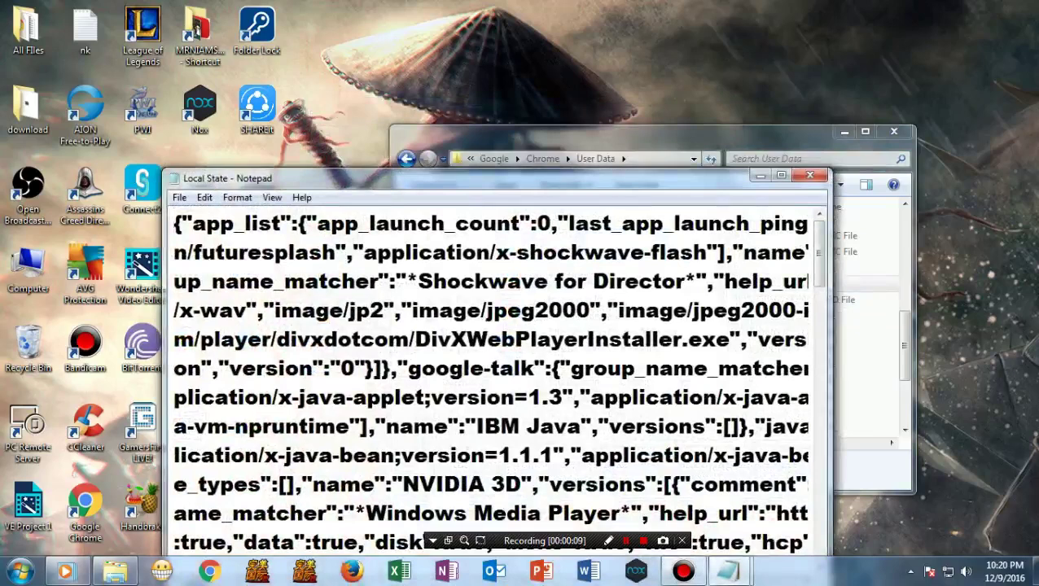
- Find the word "magnet" in the Local State file, close the search, and reposition the Notepad window to expose the match
key(ctrl+f)
text(ma)
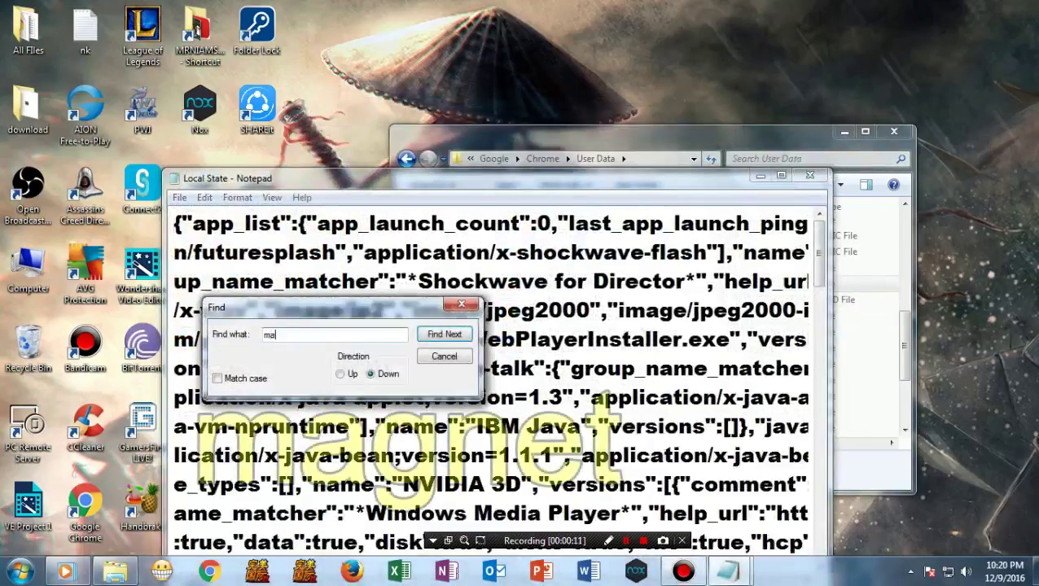
text(gnet)
key(Return)
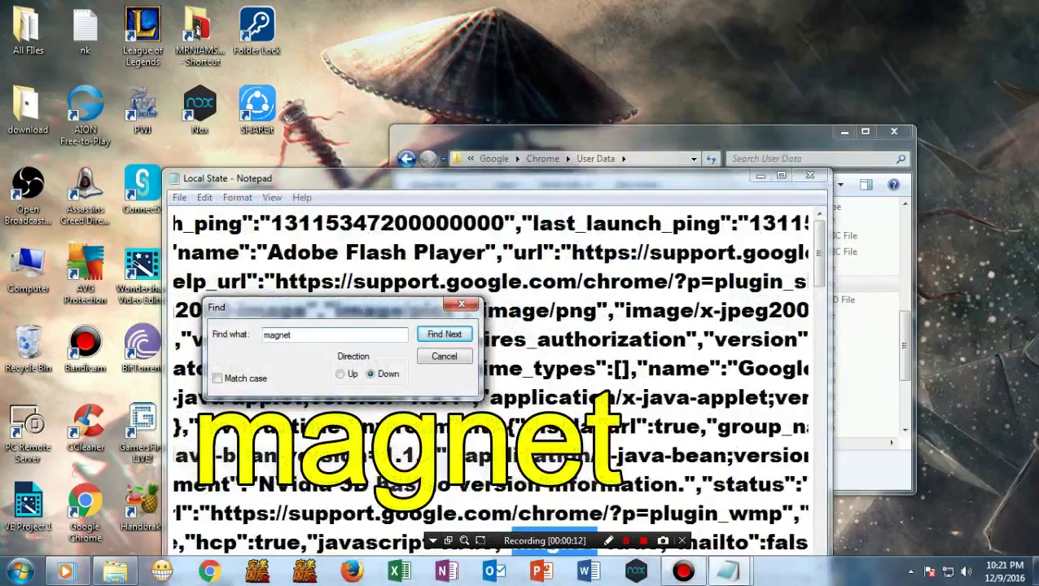
click(461, 304)
drag(508, 178, 472, 105)
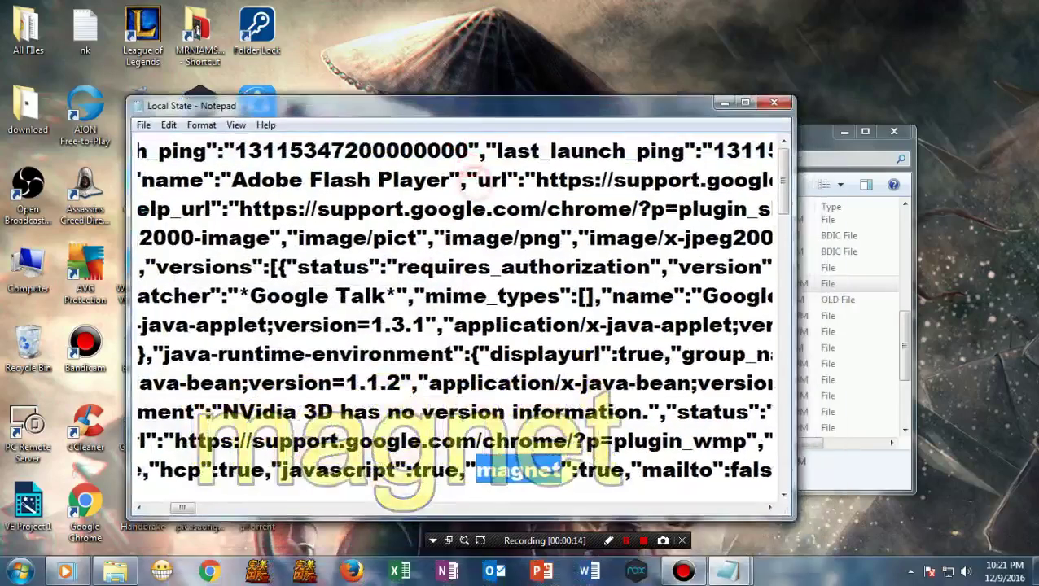
- Change the value of the "magnet" entry in the Local State file to false
click(624, 470)
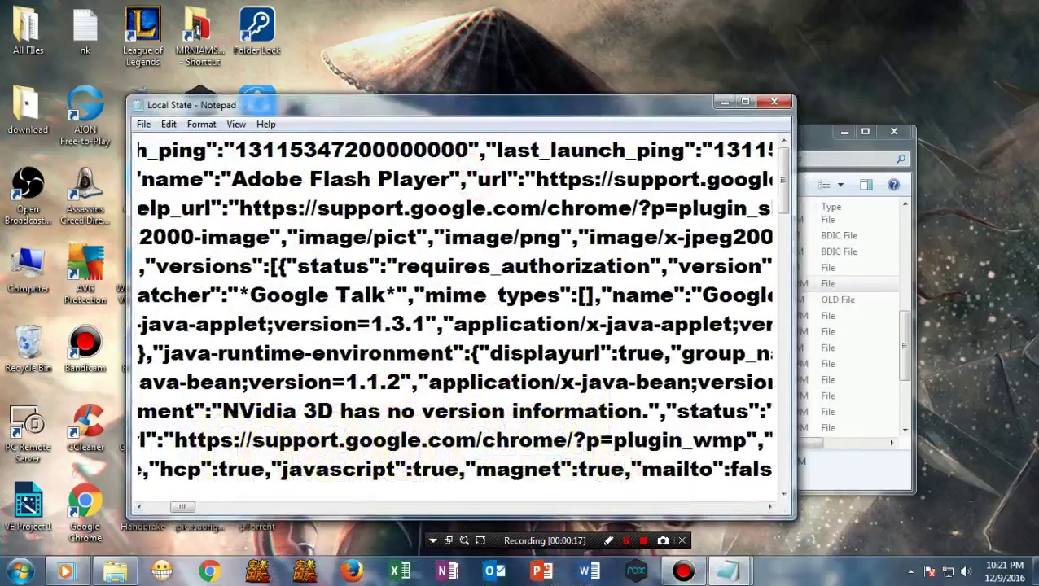
key(BackSpace)
key(BackSpace)
key(BackSpace)
key(BackSpace)
text(f)
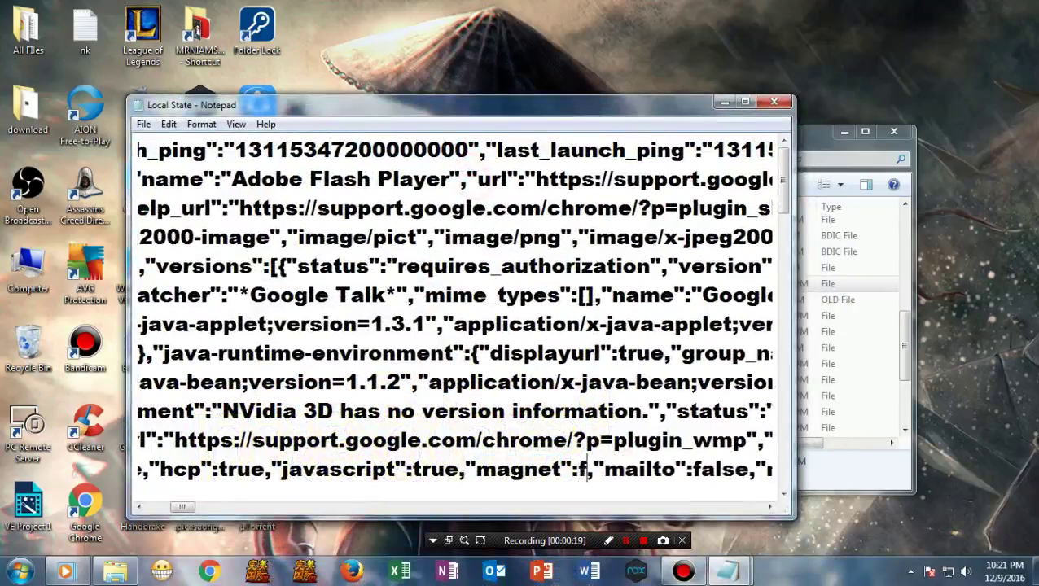
text(alse)
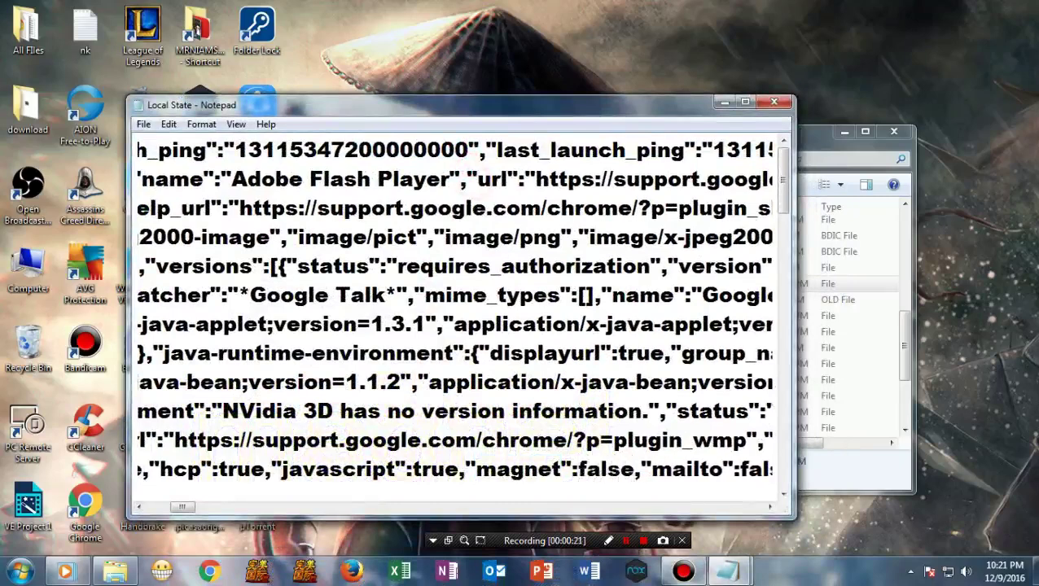
- Save the edited Local State file
key(alt)
key(Down)
key(Down)
key(Down)
key(Return)
- Switch to Google Chrome, open the torrent page's magnet link in µTorrent, and agree to load the trackers from it
click(221, 564)
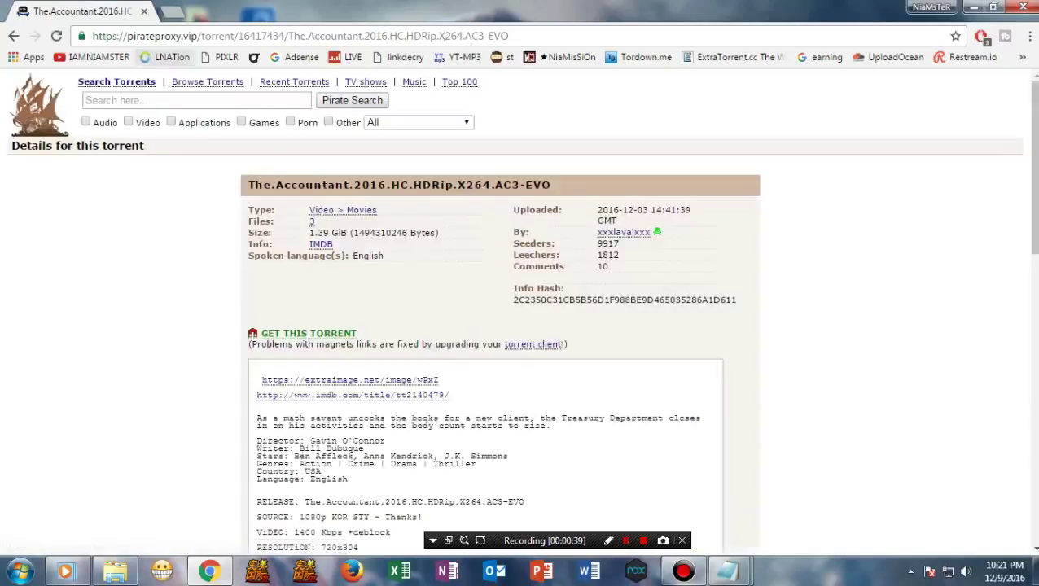
click(325, 331)
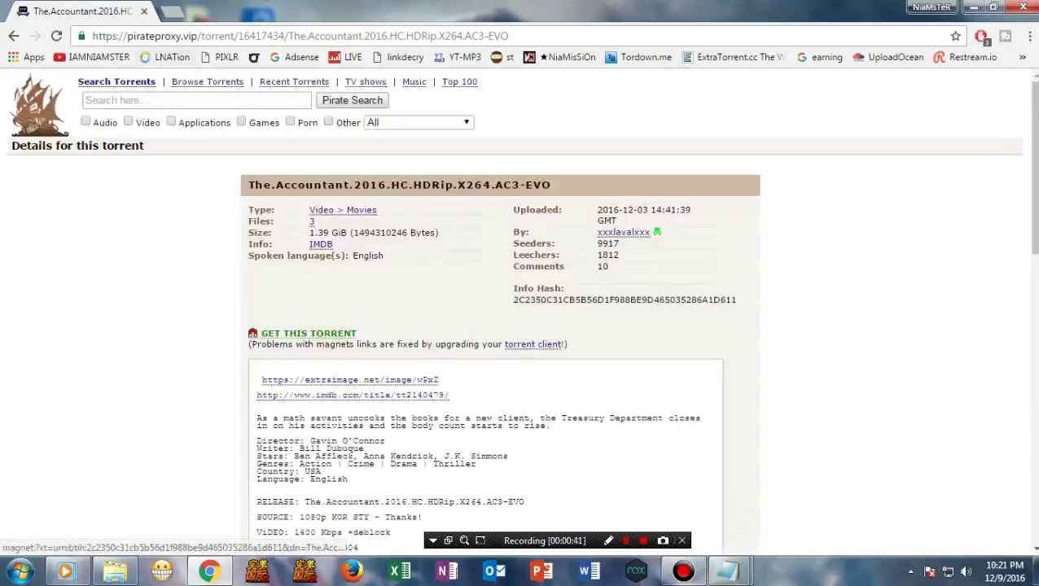
click(319, 334)
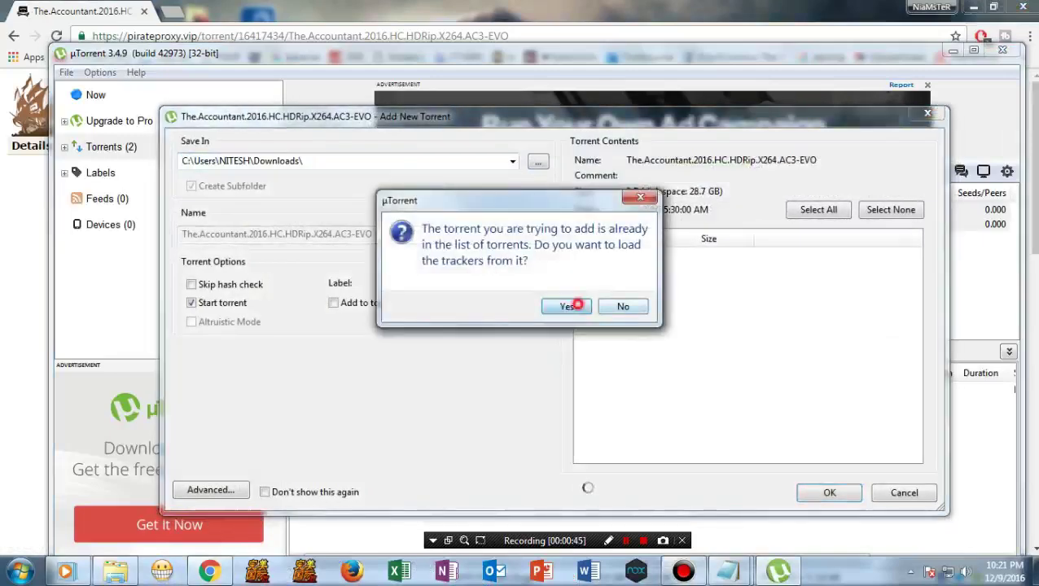
click(565, 304)
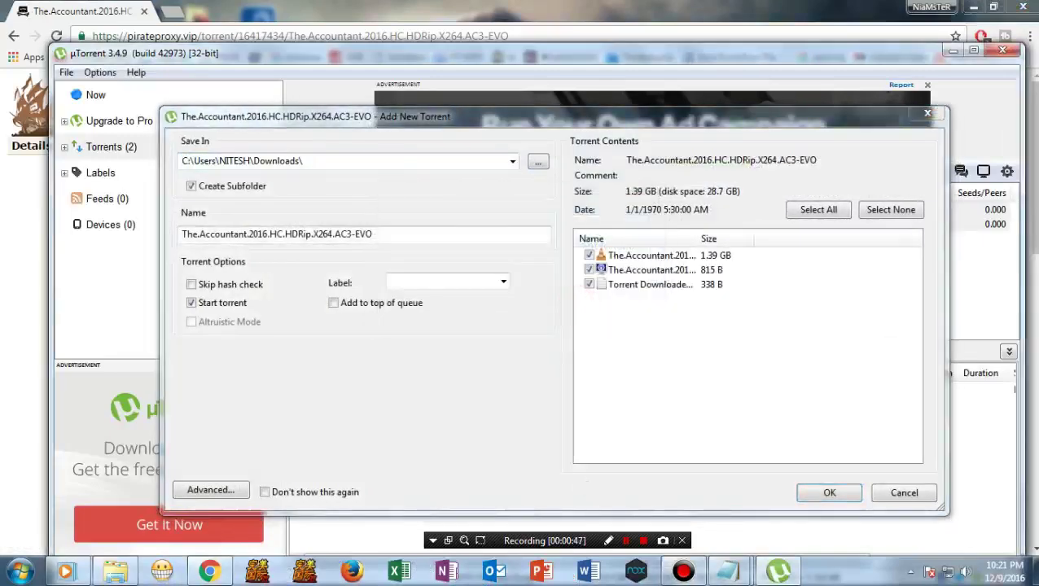